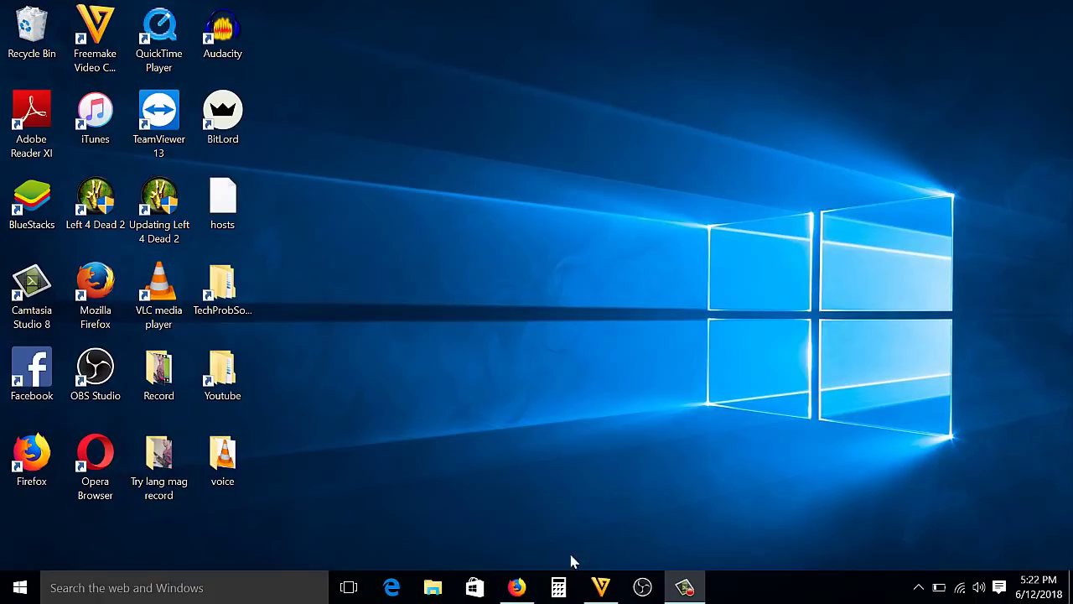
# - Bring Firefox forward and scroll through the Facebook profile, ending back at the cover photo
pyautogui.click(516, 587)
pyautogui.scroll(-3, 683, 323)
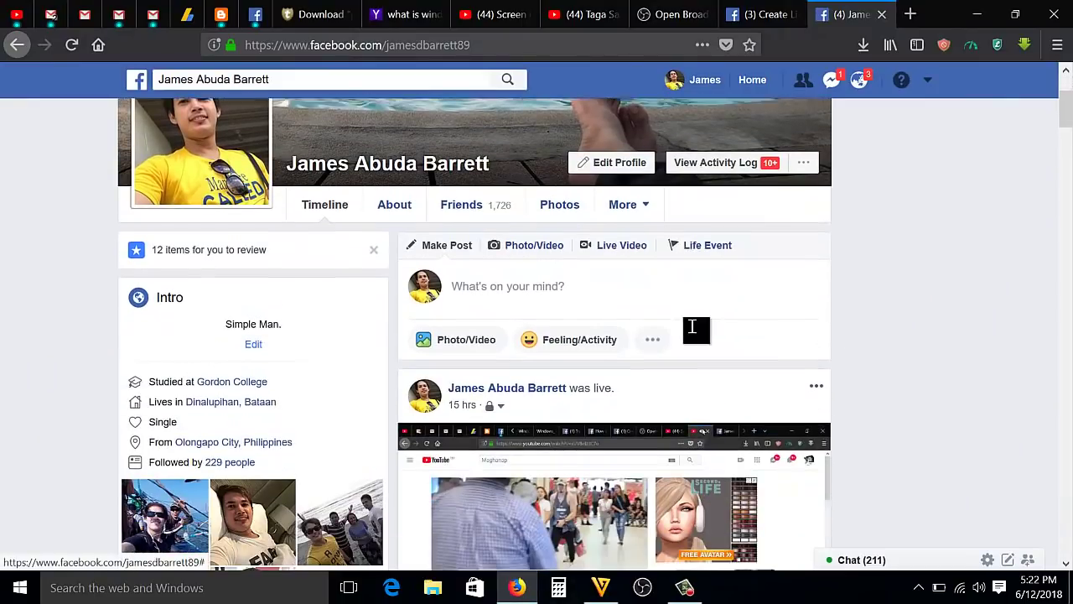
pyautogui.scroll(2, 692, 330)
pyautogui.scroll(-2, 690, 326)
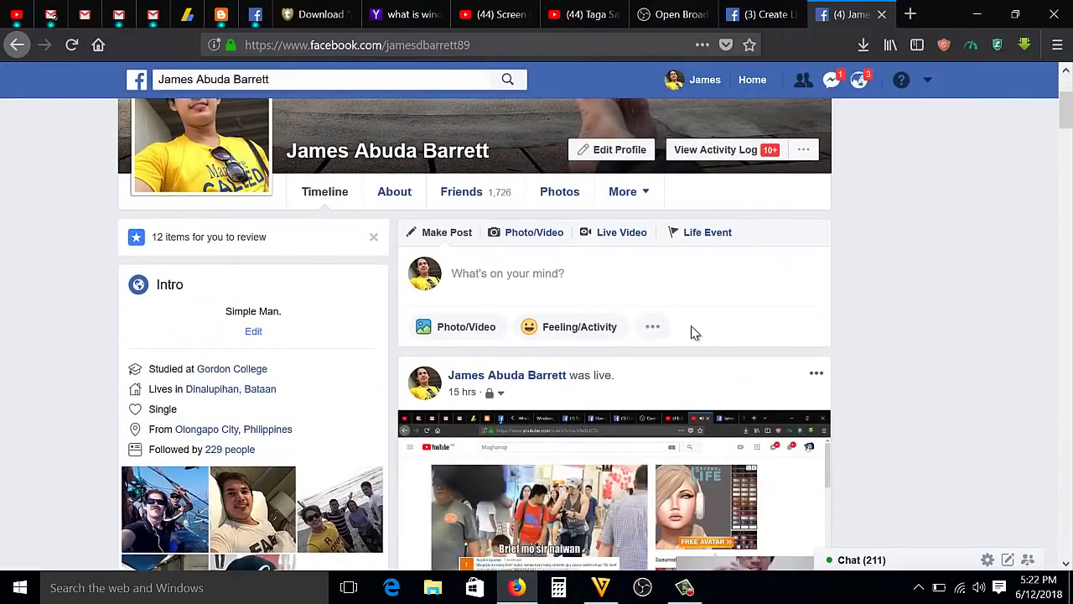
pyautogui.scroll(-3, 693, 332)
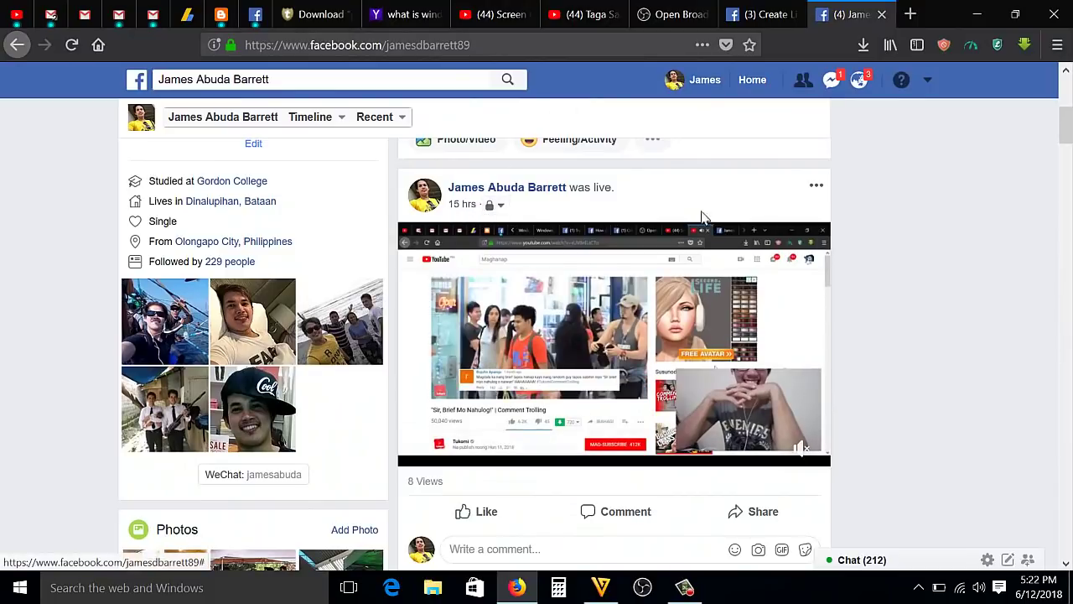
pyautogui.scroll(4, 788, 228)
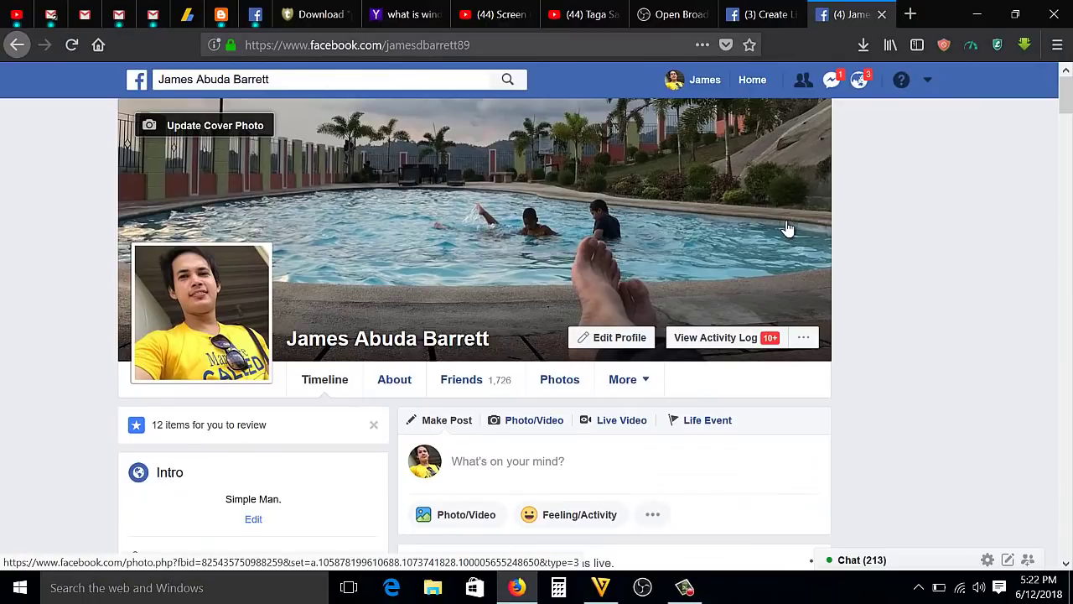
# - Switch to the Create Live tab and scroll to Get Started steps listing OBS, Wirecast, XSplit
pyautogui.click(766, 20)
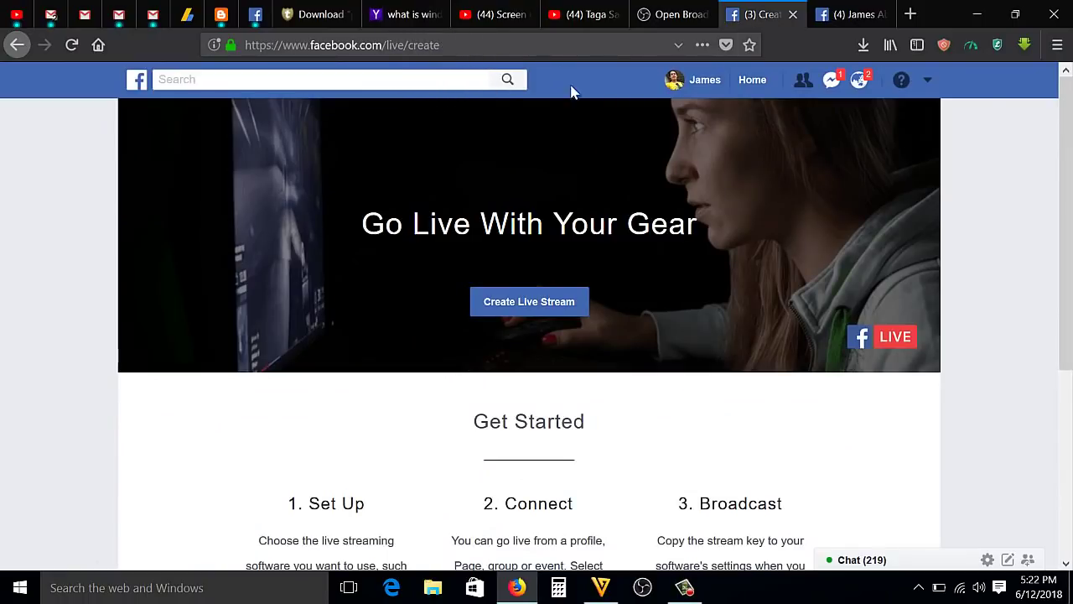
pyautogui.scroll(-2, 576, 98)
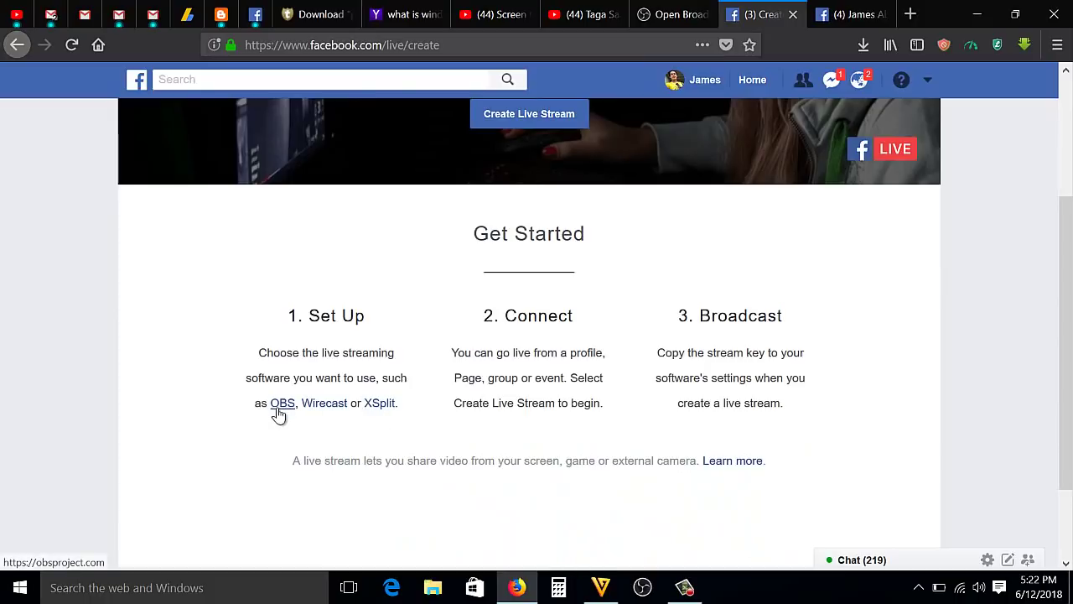
# - Scroll through the OBS Studio download page on obsproject.com, then minimize Firefox
pyautogui.click(654, 16)
pyautogui.scroll(-2, 615, 319)
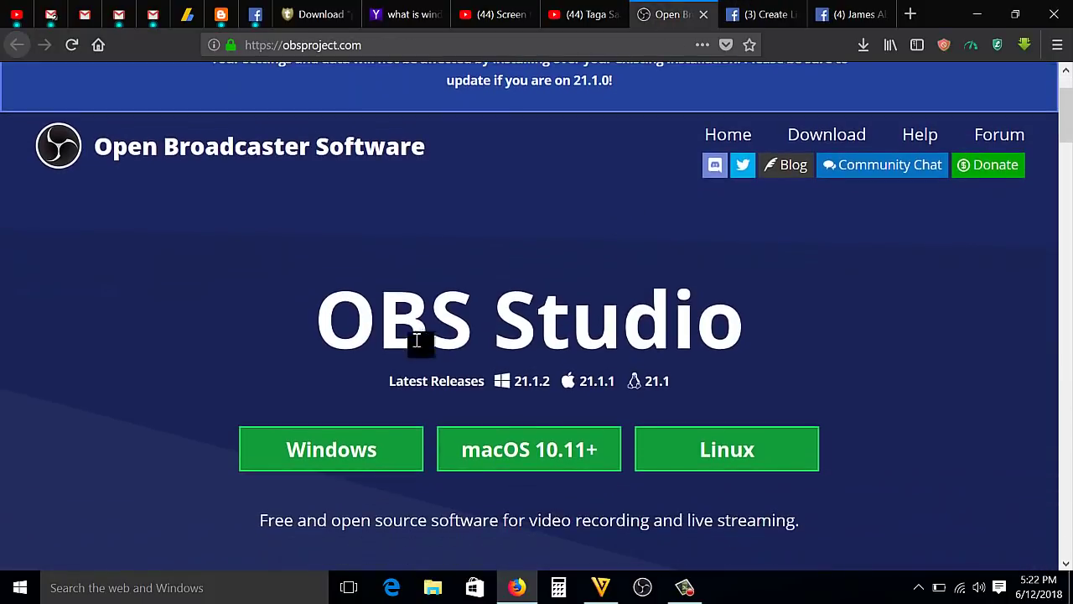
pyautogui.scroll(-2, 831, 350)
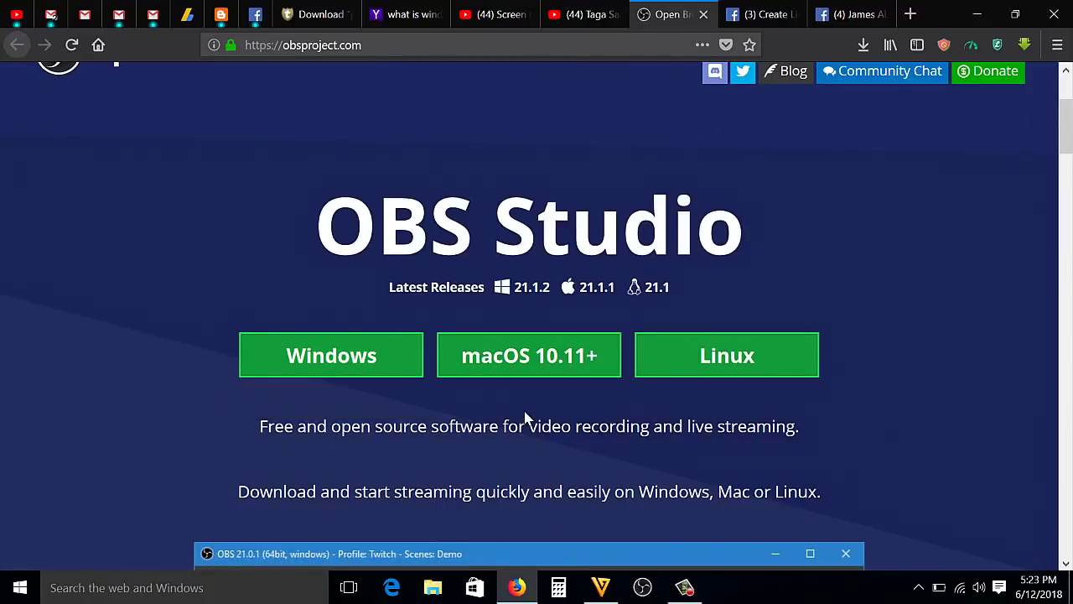
pyautogui.scroll(1, 960, 400)
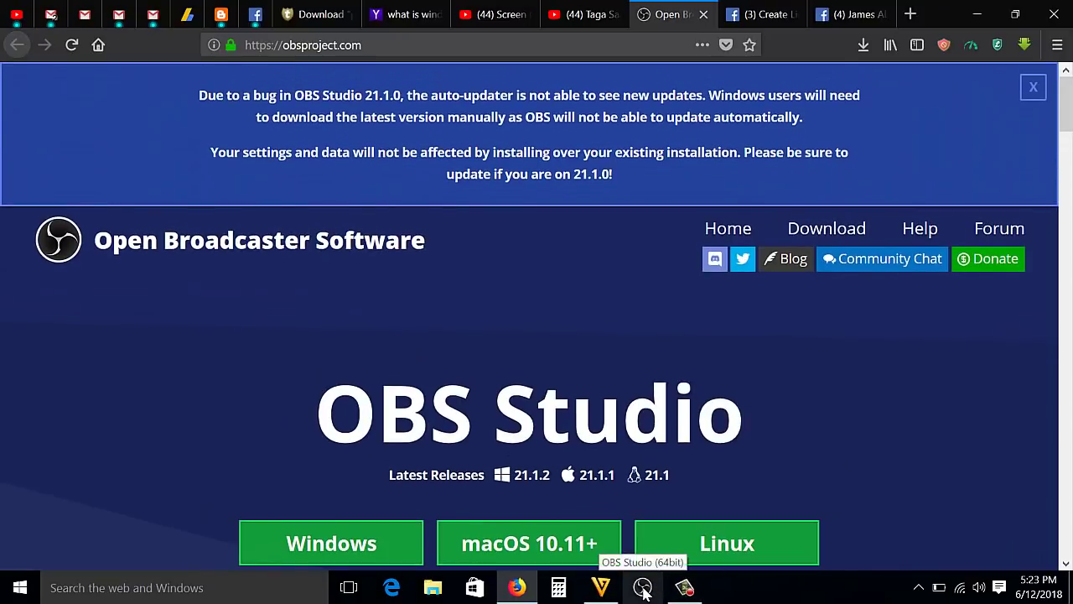
pyautogui.click(976, 14)
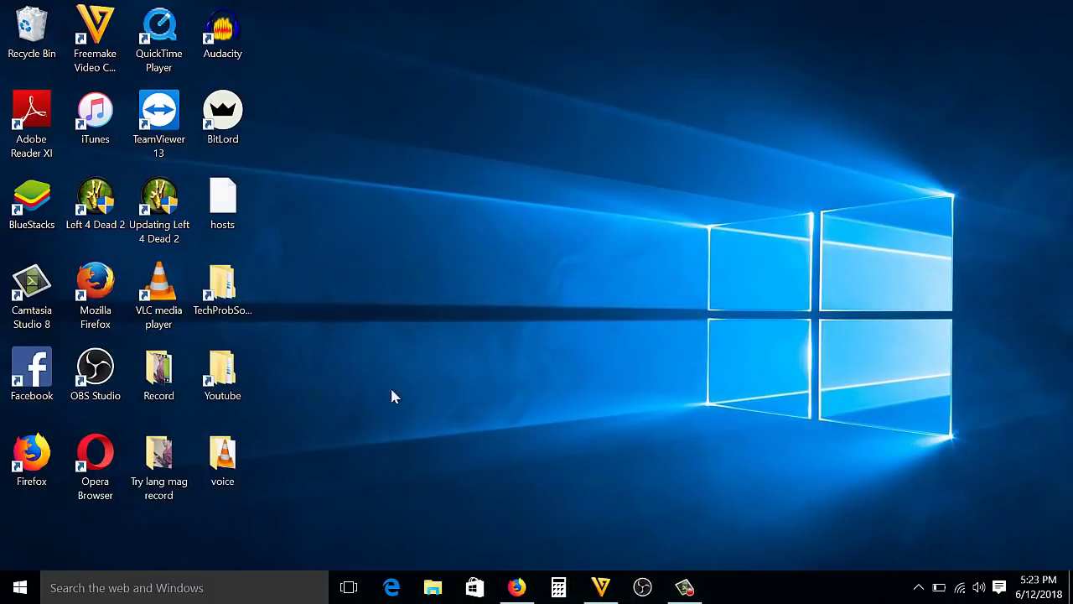
# - Launch OBS Studio 21.1.2 from the taskbar, opening an empty default Scene
pyautogui.click(643, 586)
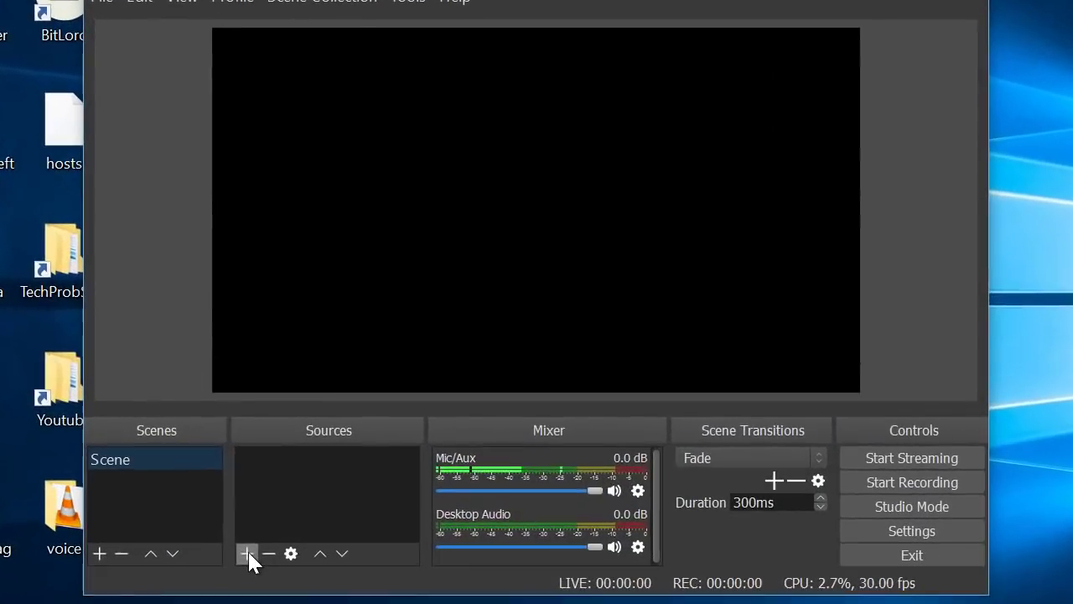
# - Add a Display Capture source of Display 0 (1920x1080) with cursor capture
pyautogui.click(344, 484)
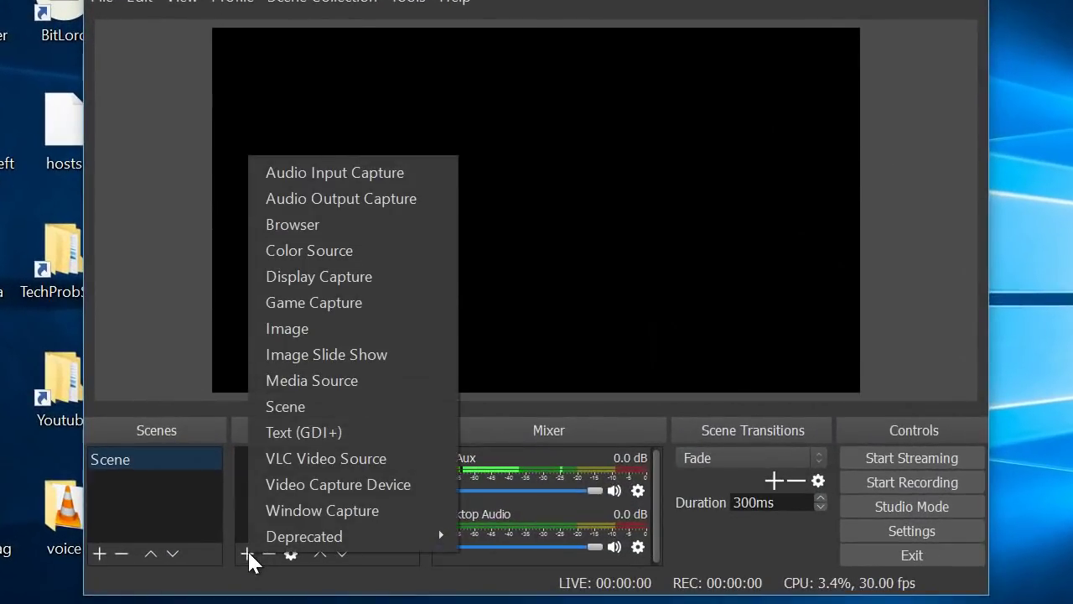
pyautogui.click(308, 285)
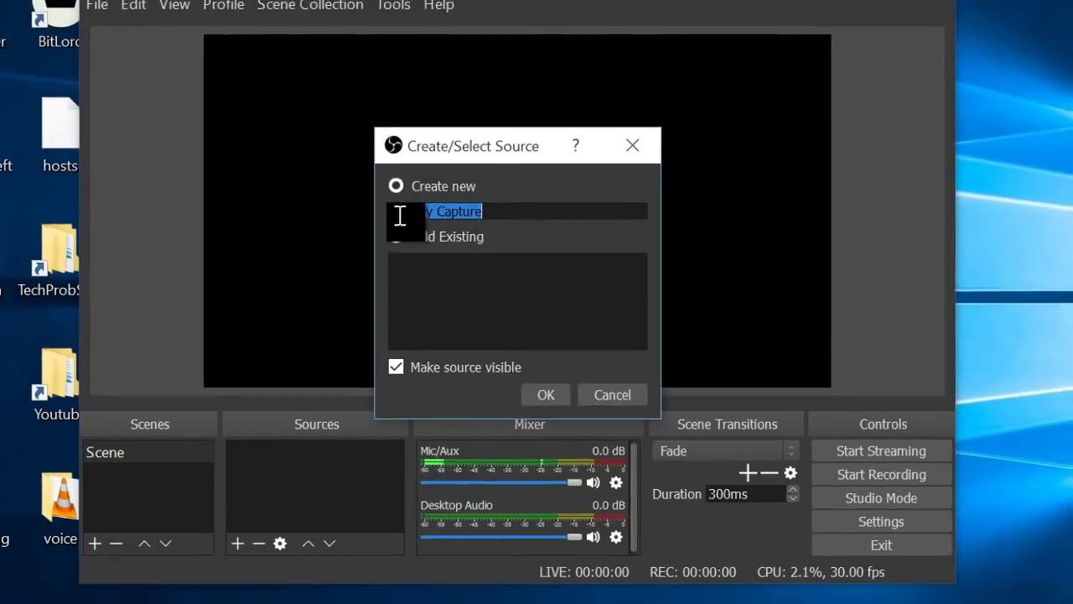
pyautogui.click(556, 393)
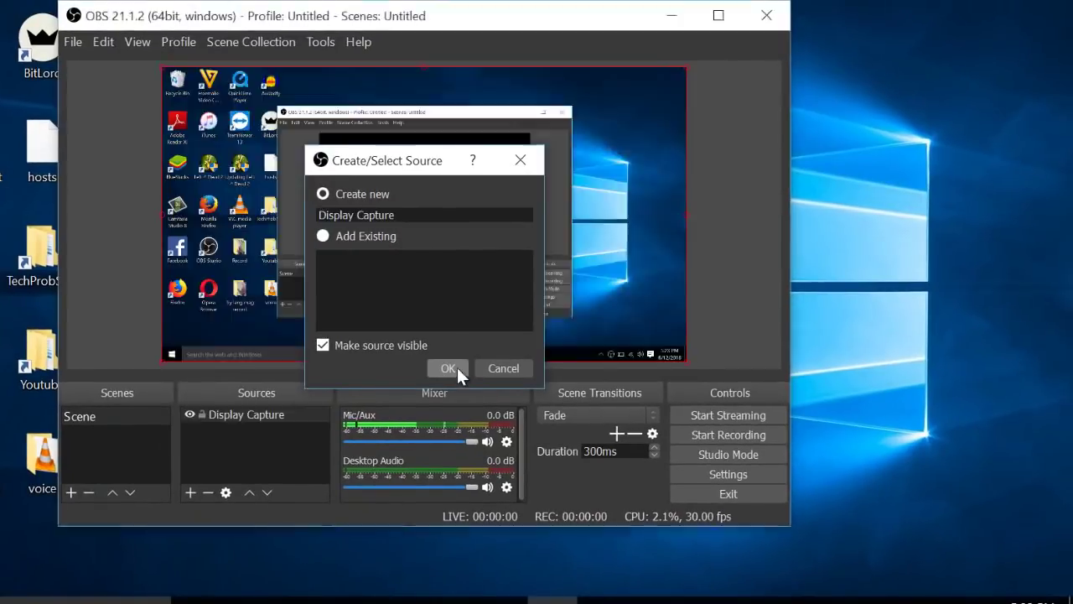
pyautogui.moveTo(546, 74); pyautogui.dragTo(657, 57)
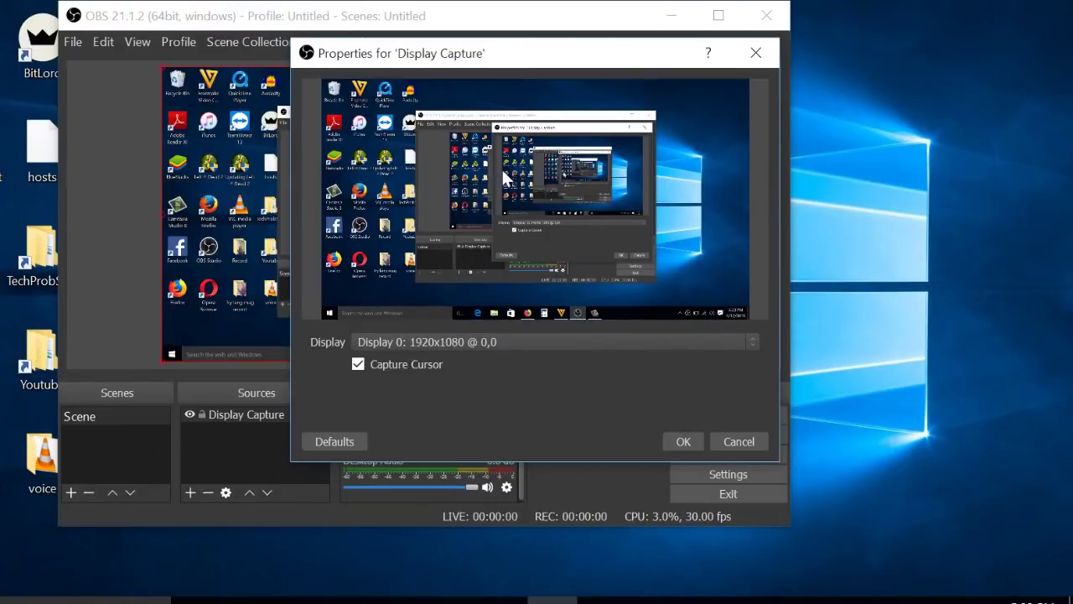
pyautogui.moveTo(556, 67); pyautogui.dragTo(487, 68)
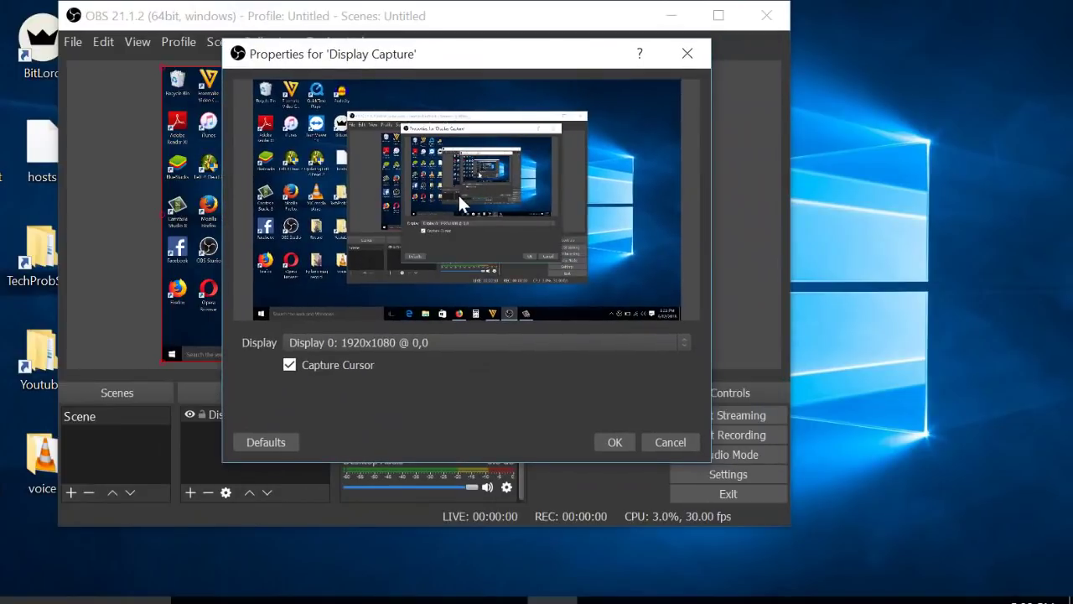
pyautogui.click(616, 442)
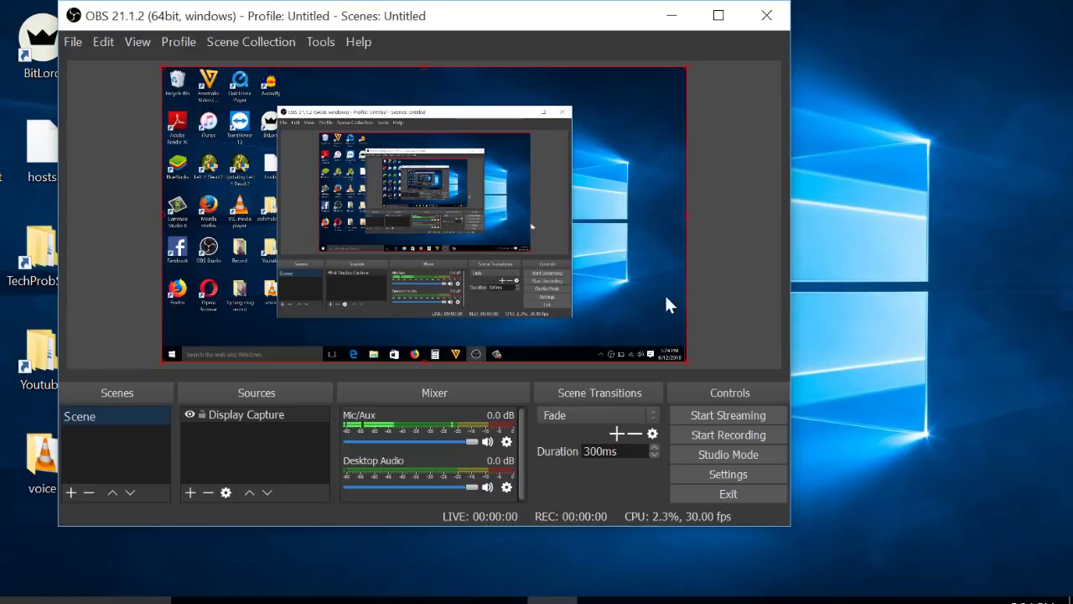
# - Add a Video Capture Device source using HD WebCam at Device Default resolution/FPS
pyautogui.click(190, 493)
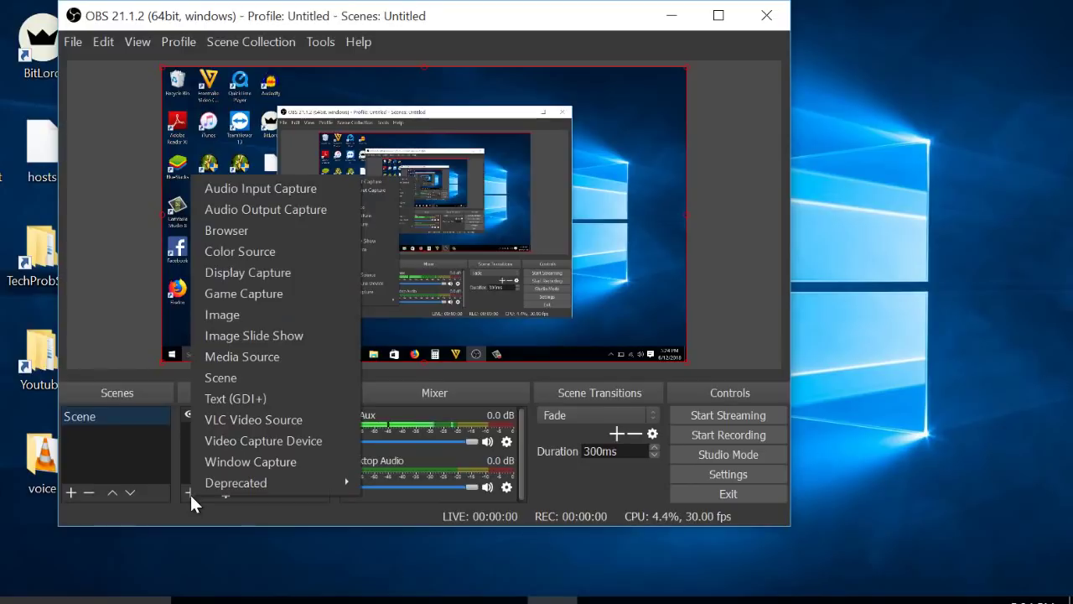
pyautogui.click(277, 438)
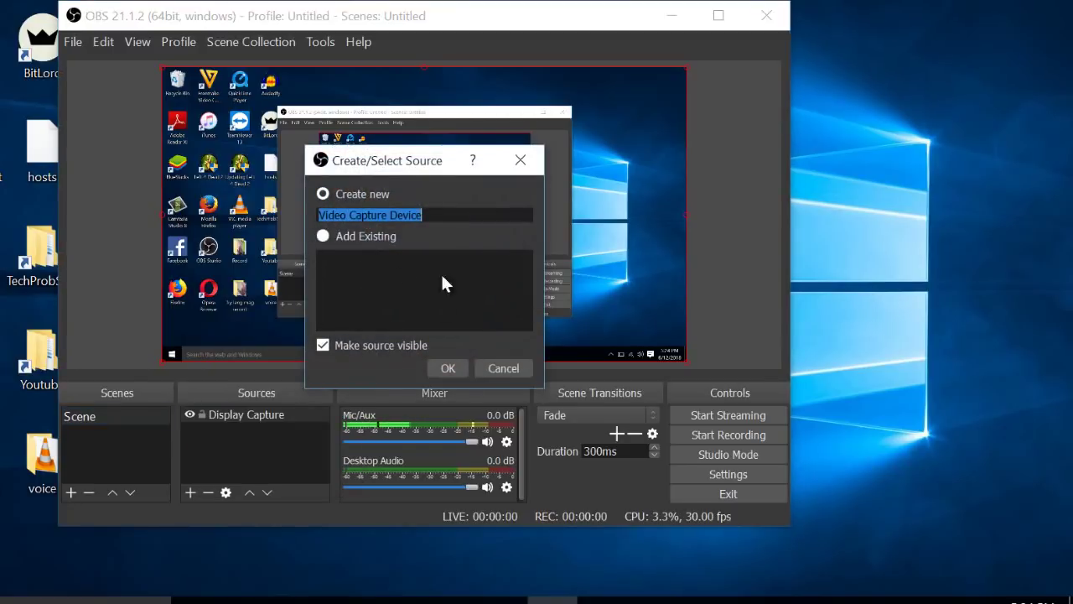
pyautogui.click(450, 367)
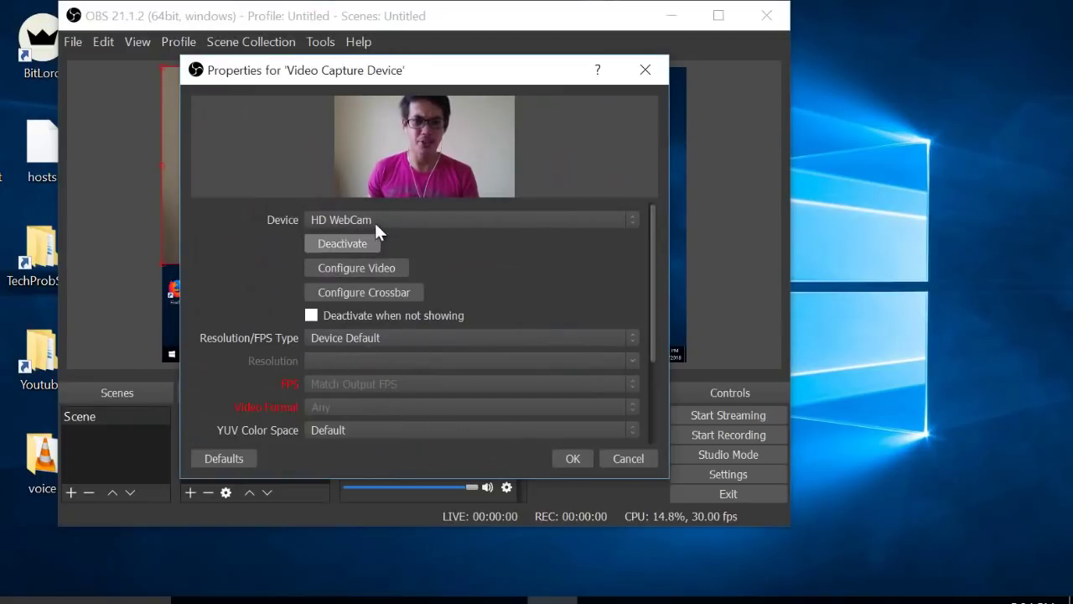
pyautogui.click(566, 336)
pyautogui.click(567, 336)
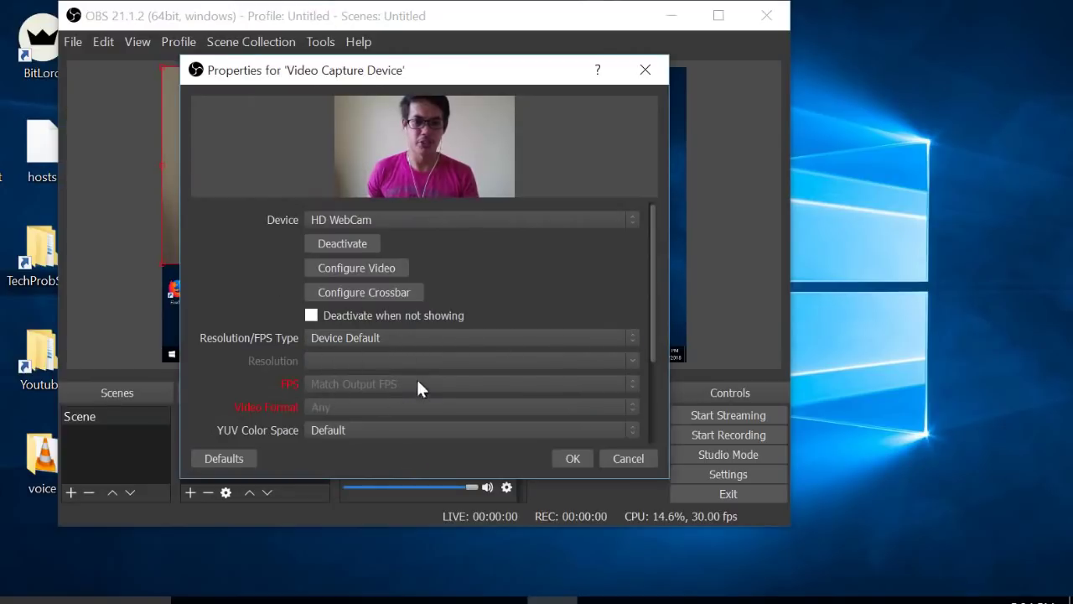
pyautogui.click(575, 457)
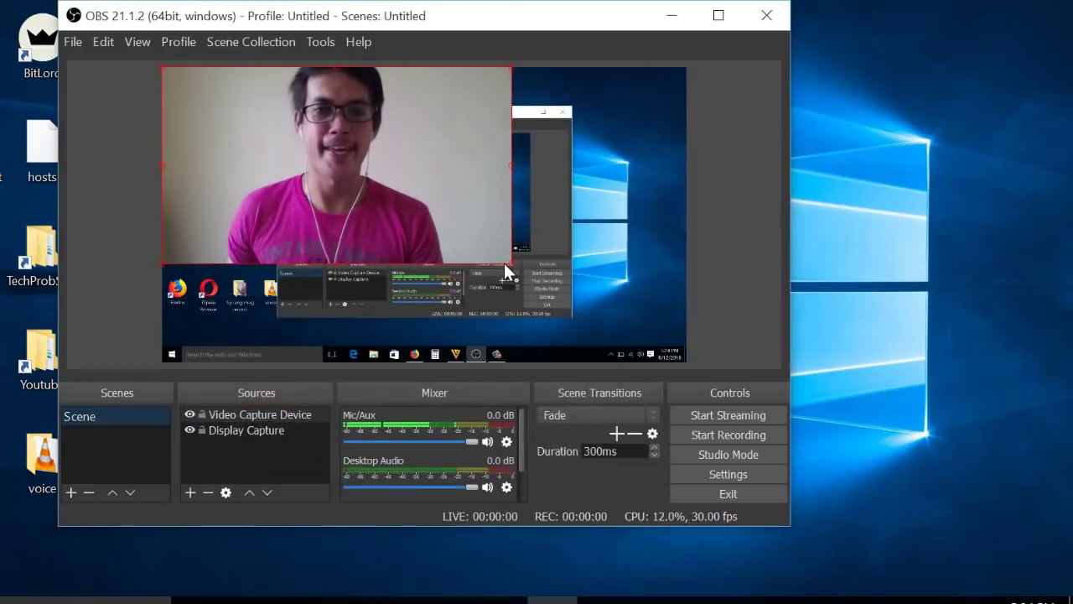
# - Shrink the webcam feed and drag it into the bottom-right corner of the preview
pyautogui.moveTo(509, 262); pyautogui.dragTo(317, 154)
pyautogui.moveTo(276, 121); pyautogui.dragTo(629, 301)
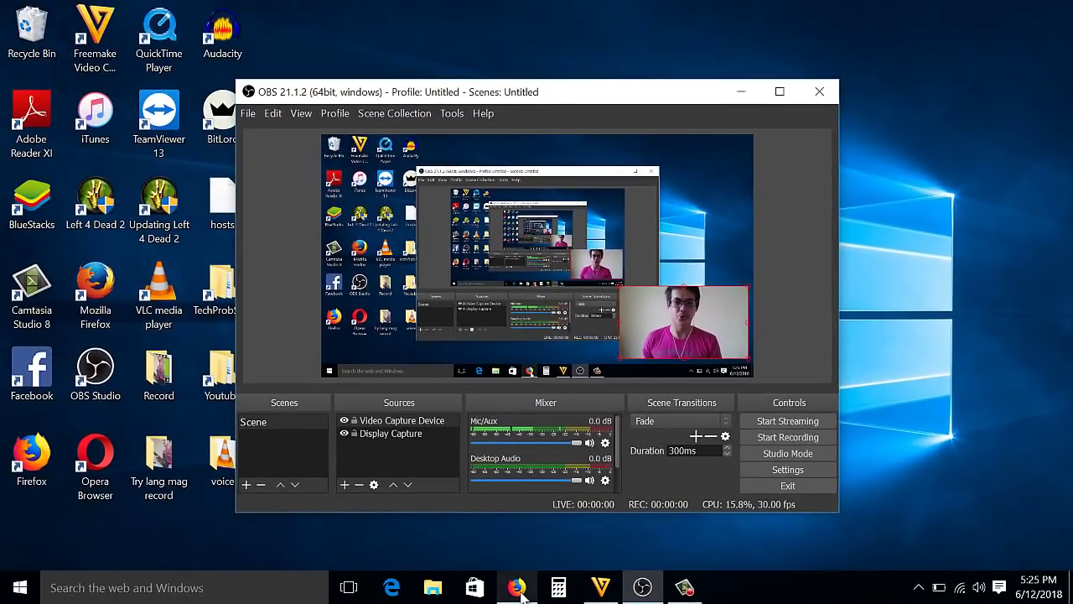
# - Start a new Facebook live stream showing the server URL and persistent stream key, then return to OBS
pyautogui.click(512, 591)
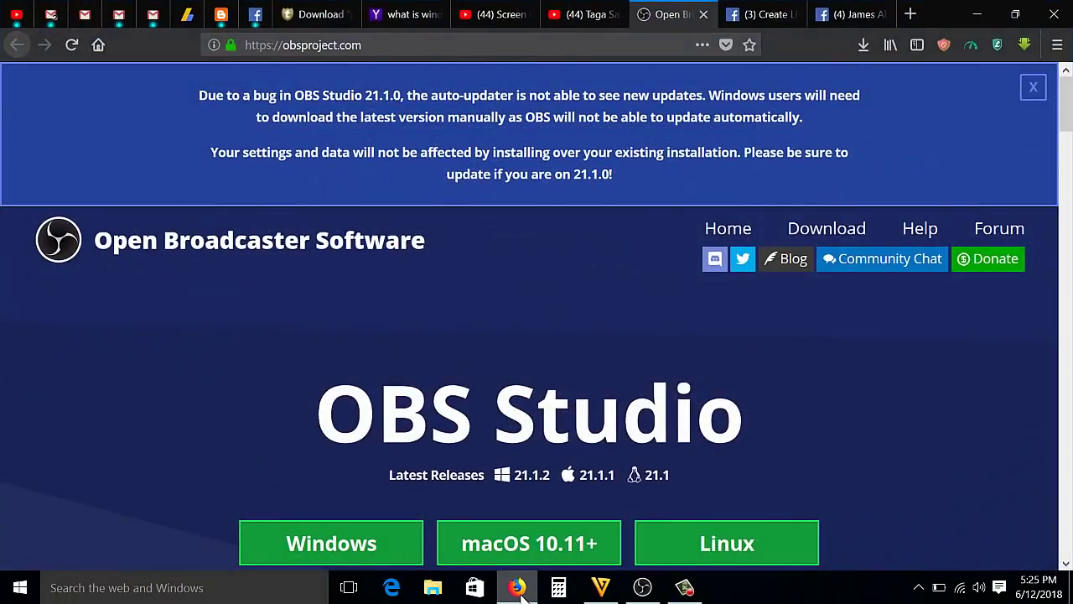
pyautogui.click(766, 14)
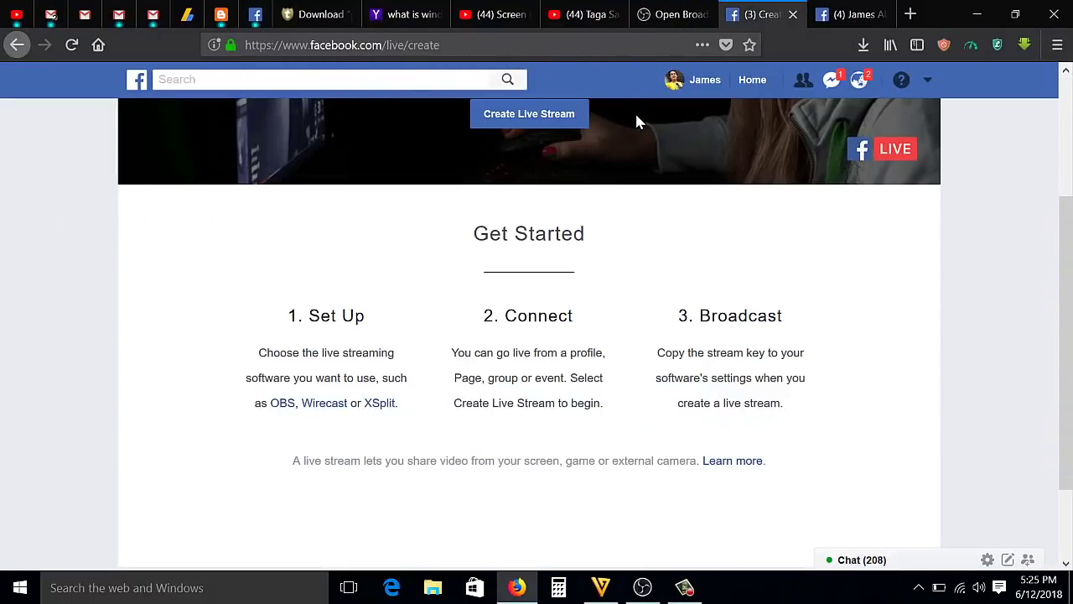
pyautogui.scroll(2, 636, 123)
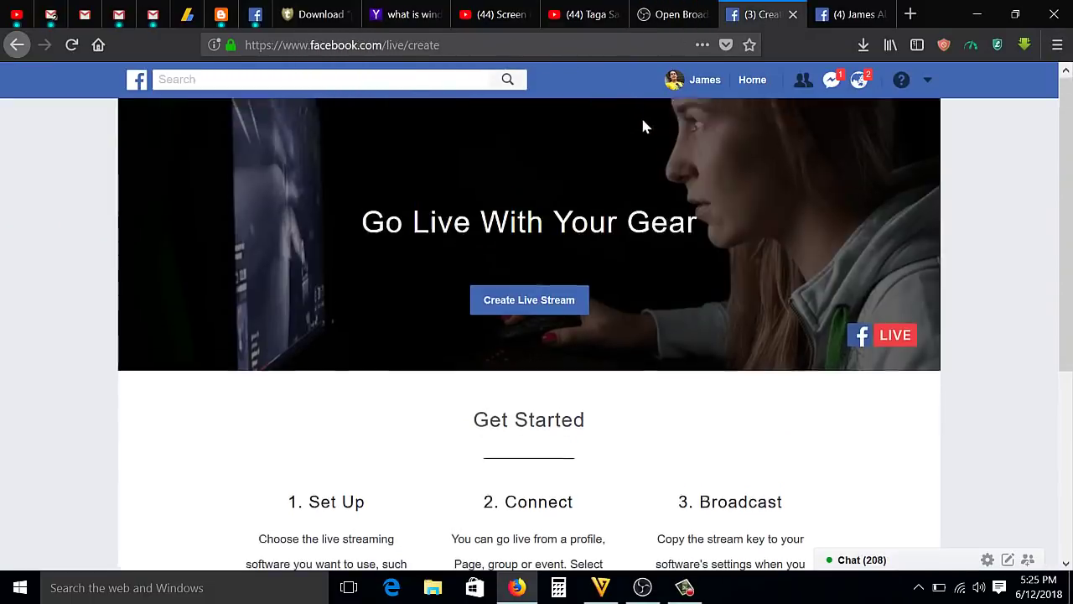
pyautogui.click(537, 311)
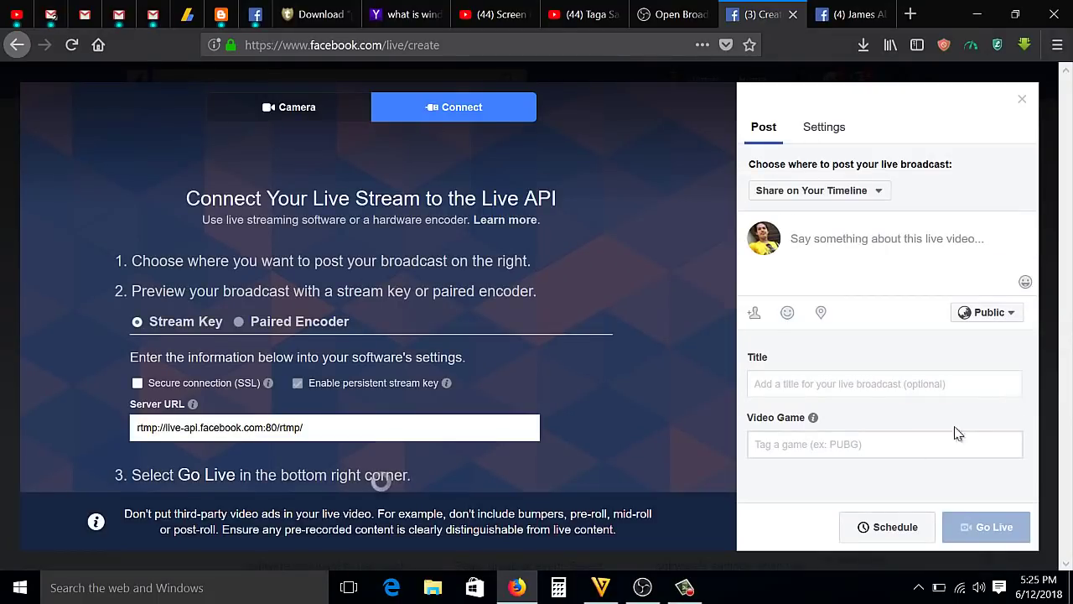
pyautogui.click(649, 588)
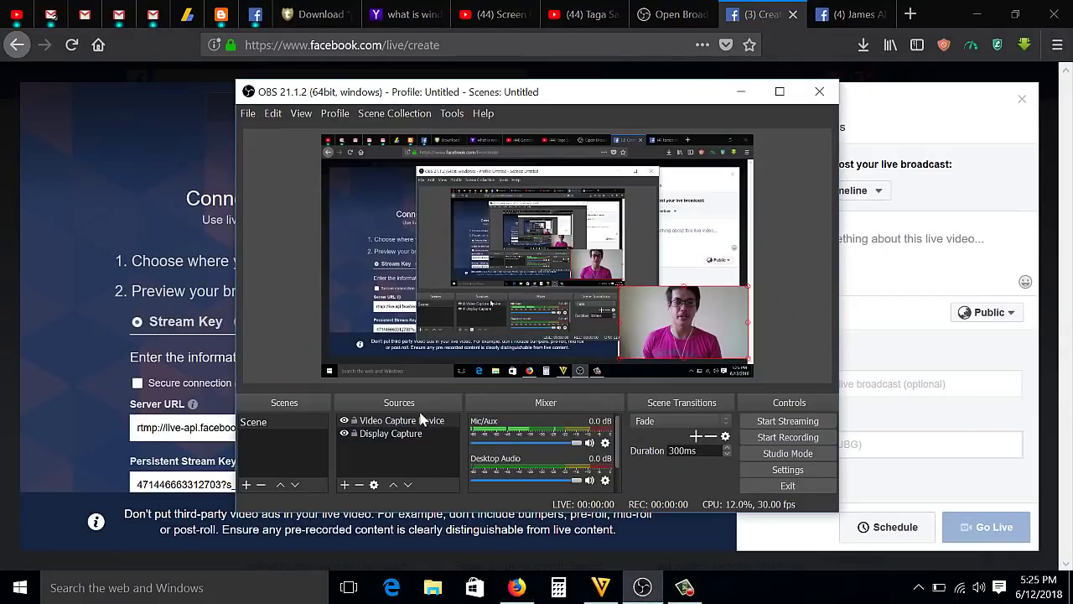
# - Add the existing Mic/Aux as an Audio Input Capture source, then minimise OBS
pyautogui.click(343, 484)
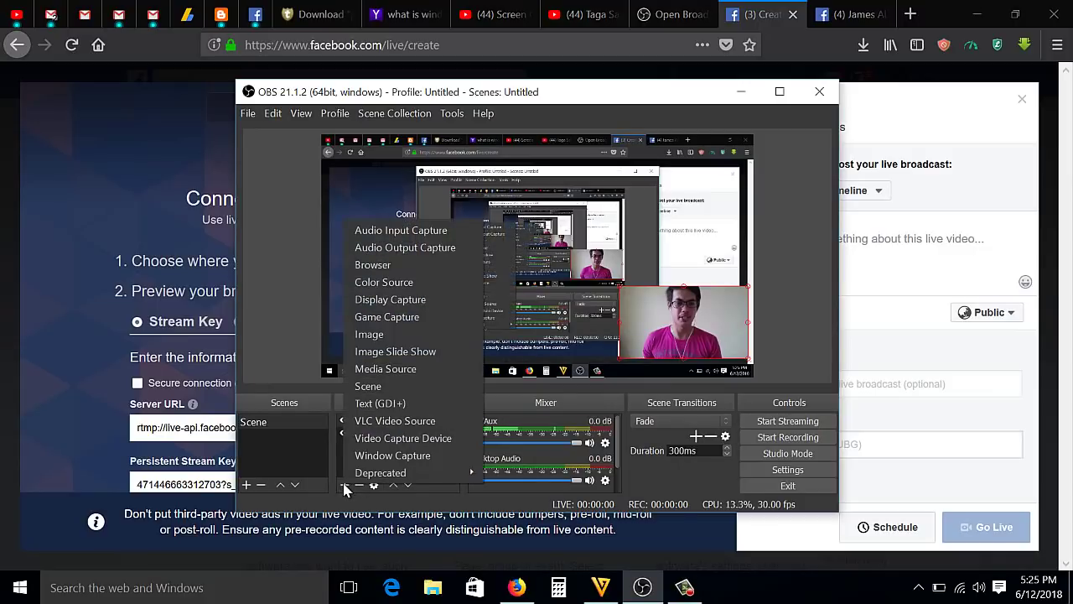
pyautogui.click(379, 237)
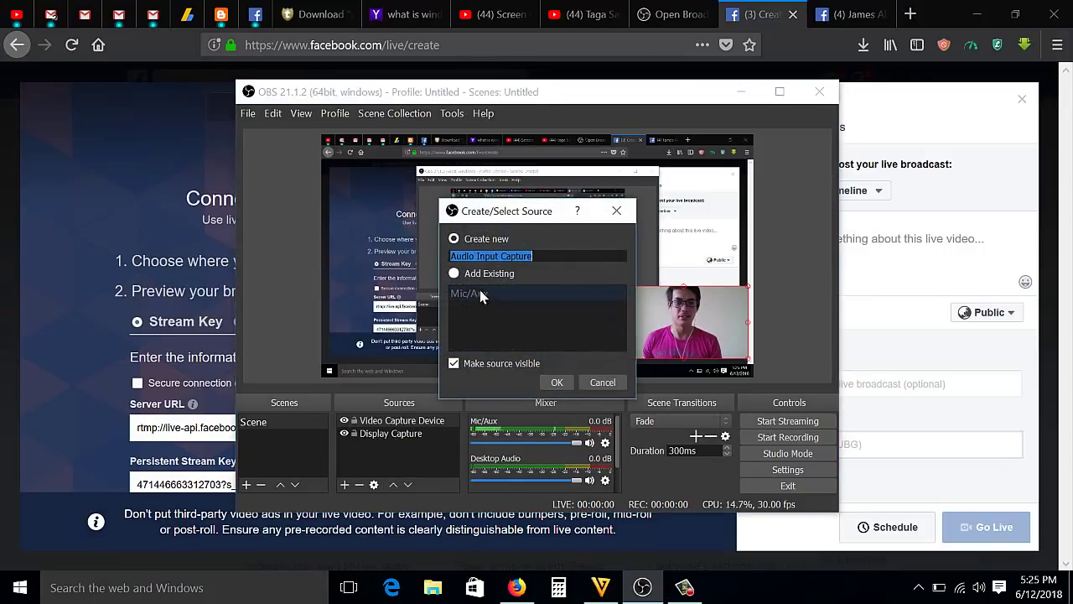
pyautogui.click(453, 273)
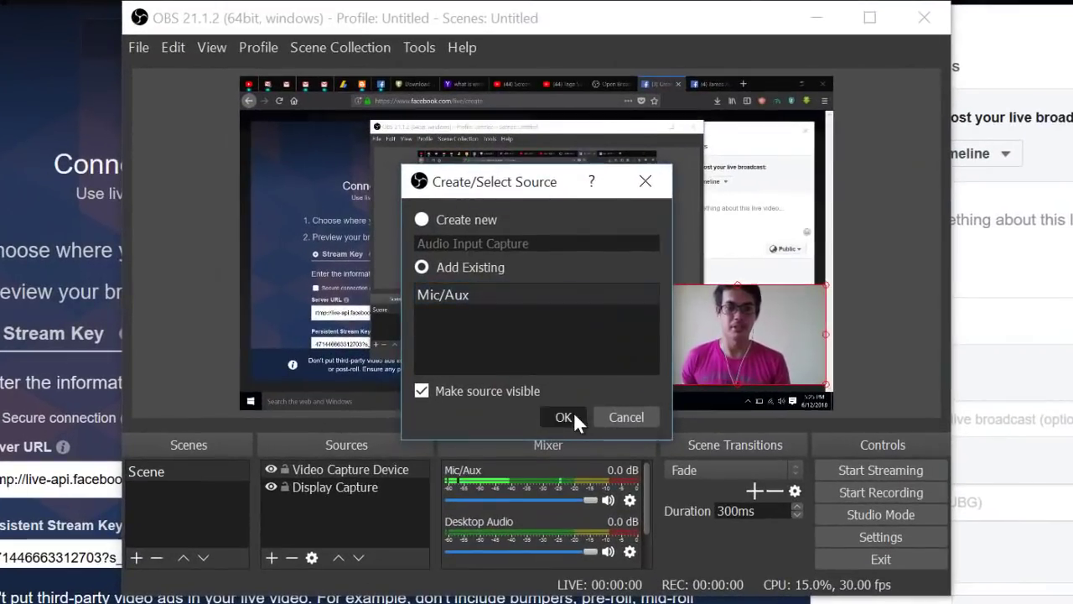
pyautogui.click(575, 414)
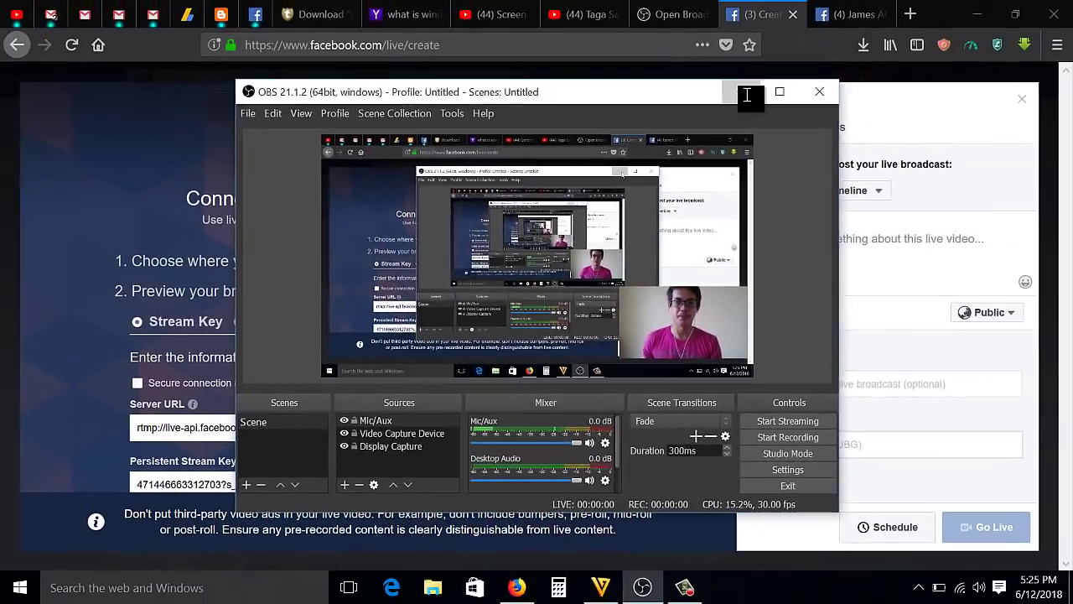
pyautogui.click(782, 56)
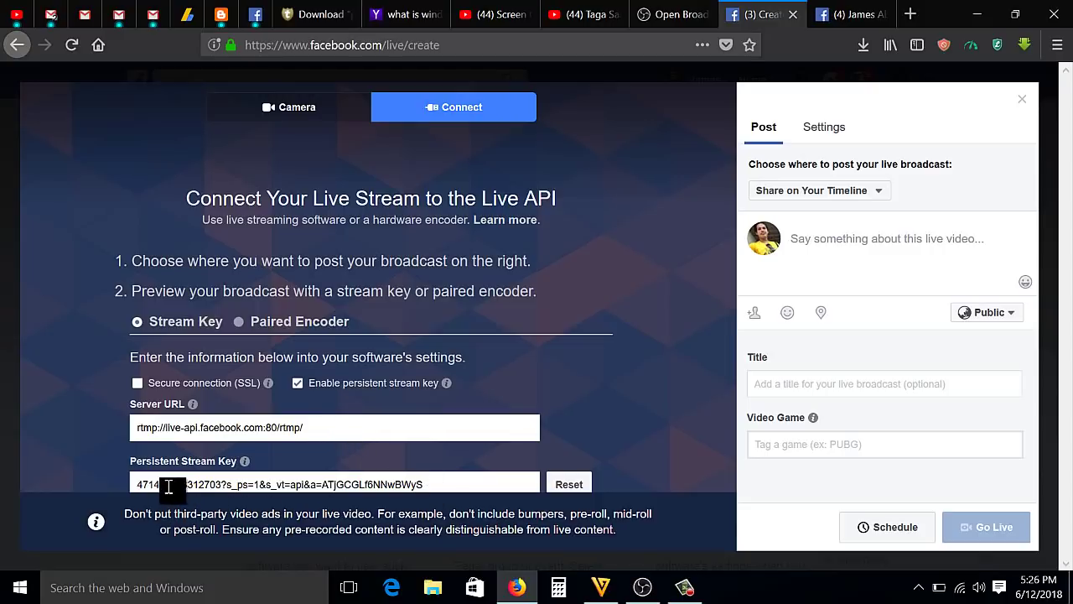
# - Copy the persistent stream key from the Facebook Live page and bring OBS Studio back up
pyautogui.tripleClick(435, 485)
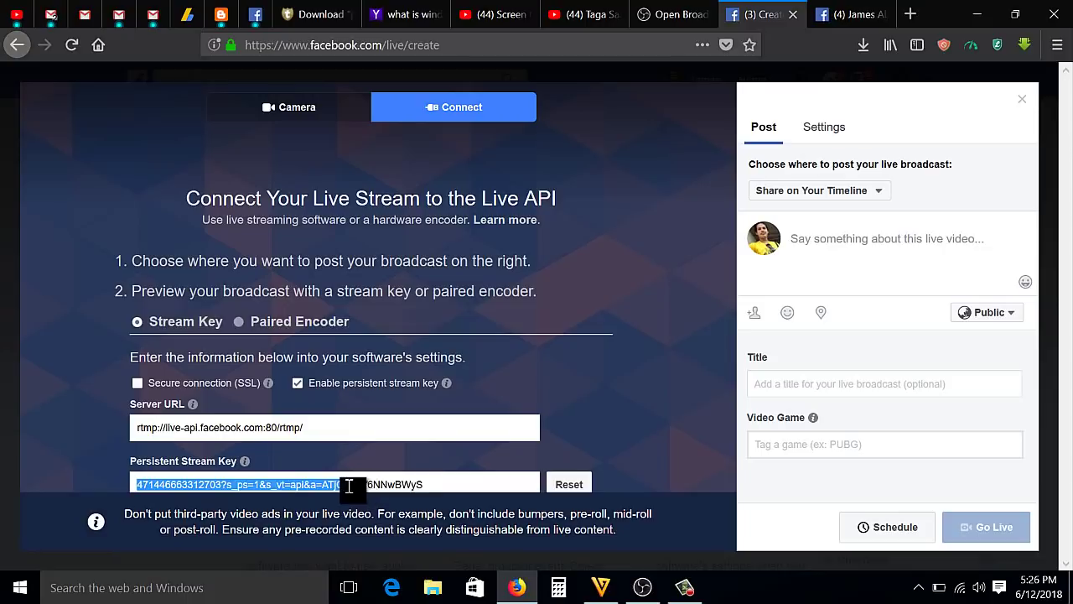
pyautogui.rightClick(399, 486)
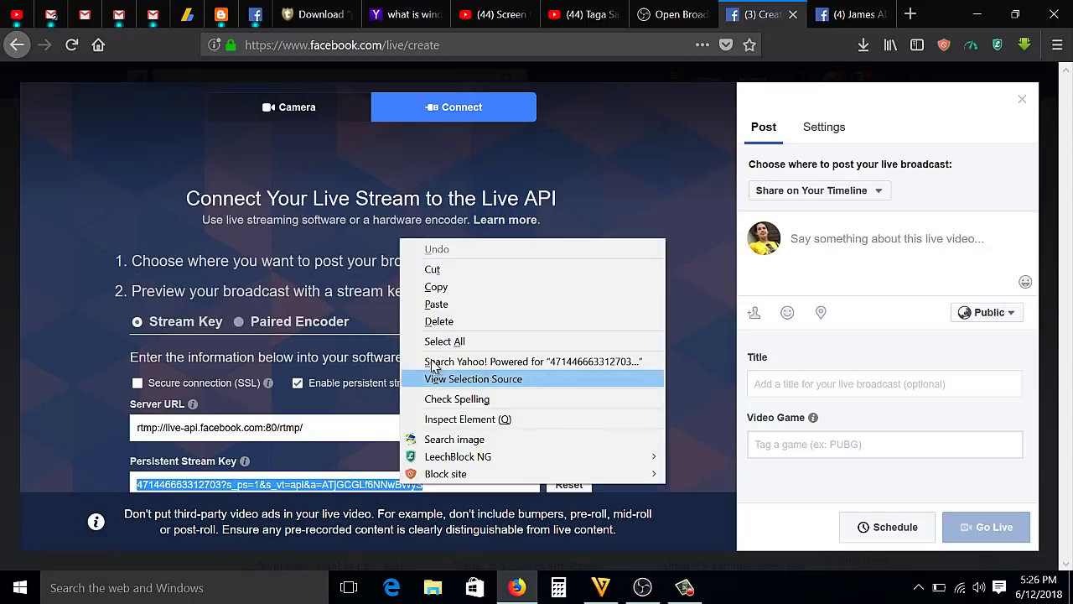
pyautogui.click(436, 288)
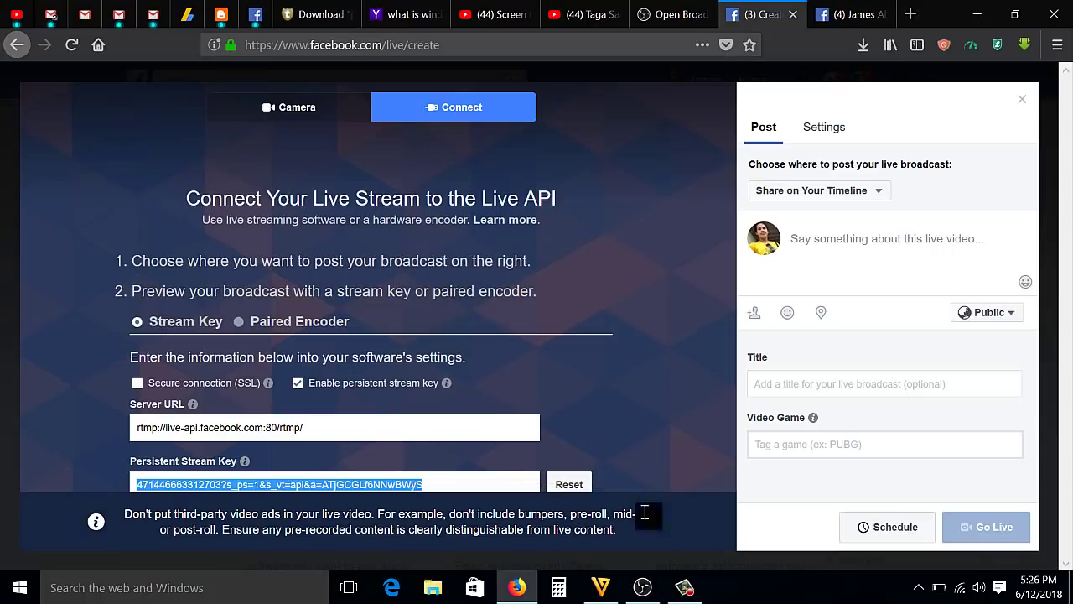
pyautogui.click(650, 588)
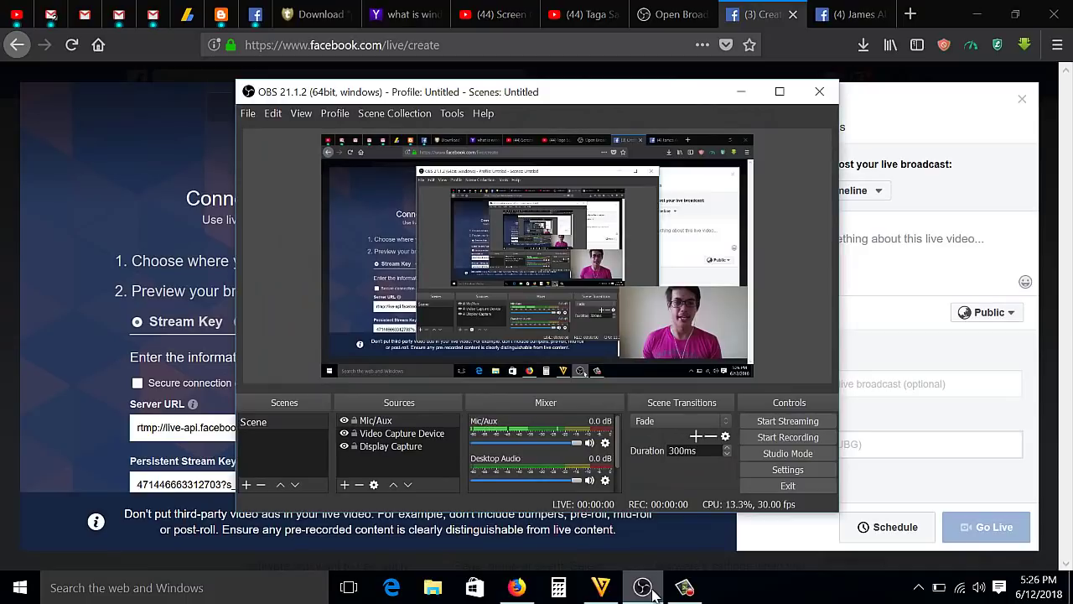
# - Replace the old stream key in OBS Stream settings with the copied Facebook key and apply it
pyautogui.click(787, 469)
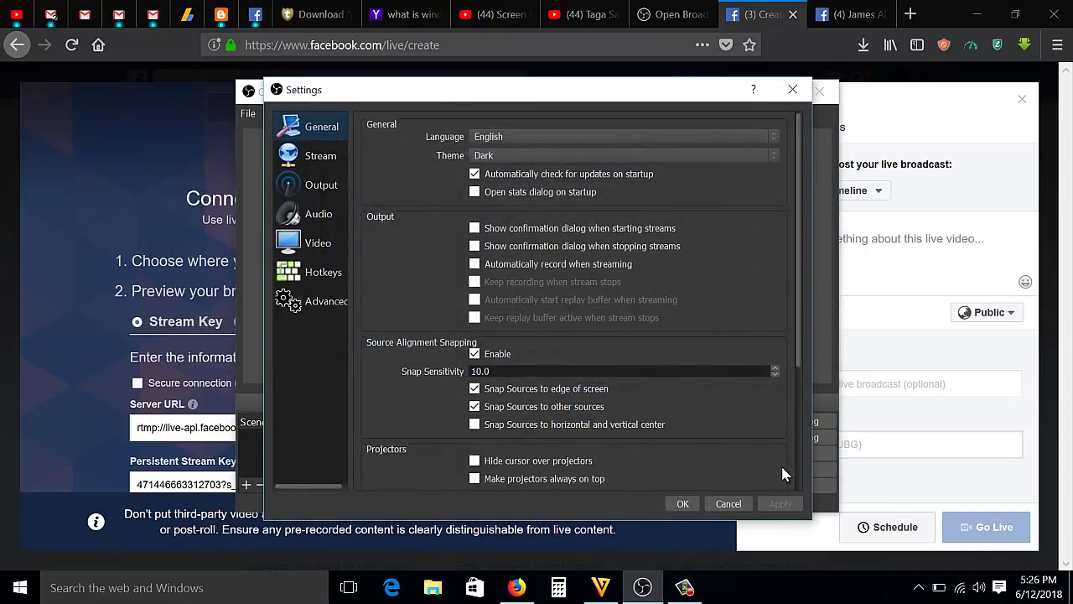
pyautogui.click(323, 161)
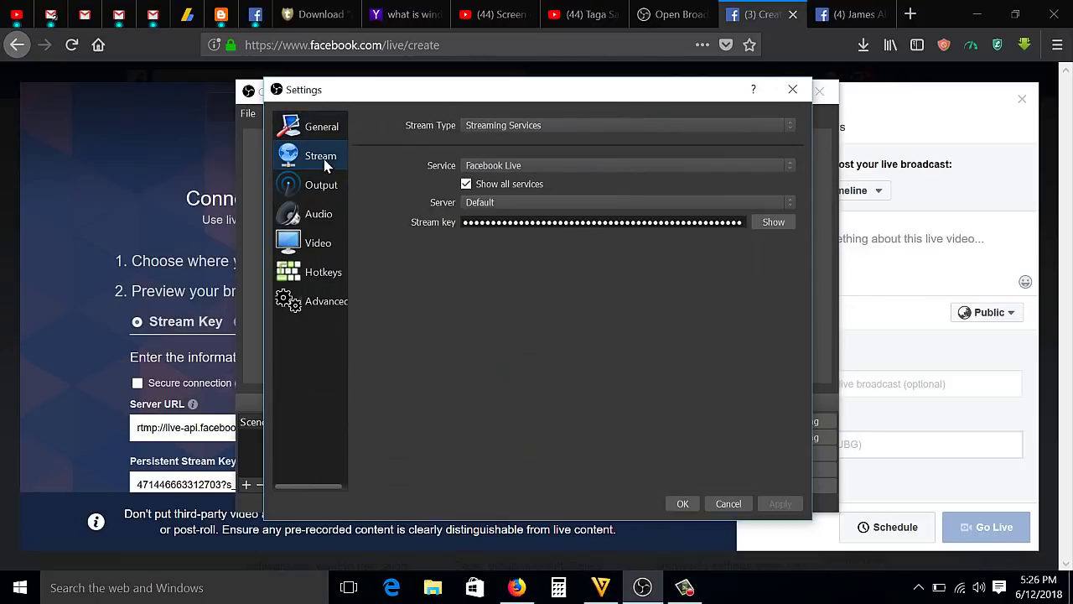
pyautogui.click(479, 222)
pyautogui.hotkey('ctrl', 'a')
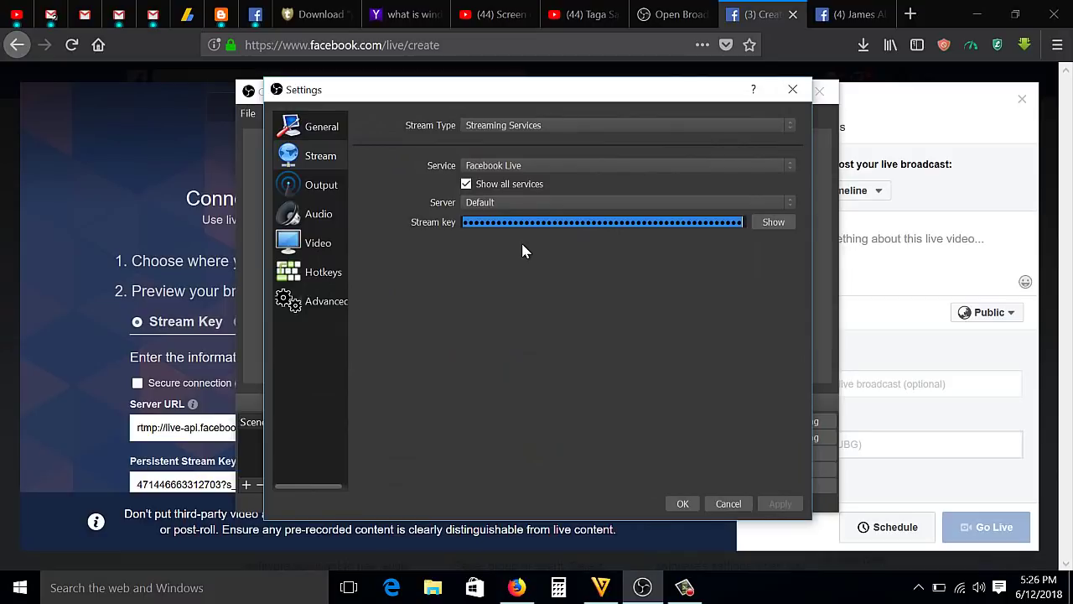
pyautogui.hotkey('ctrl', 'v')
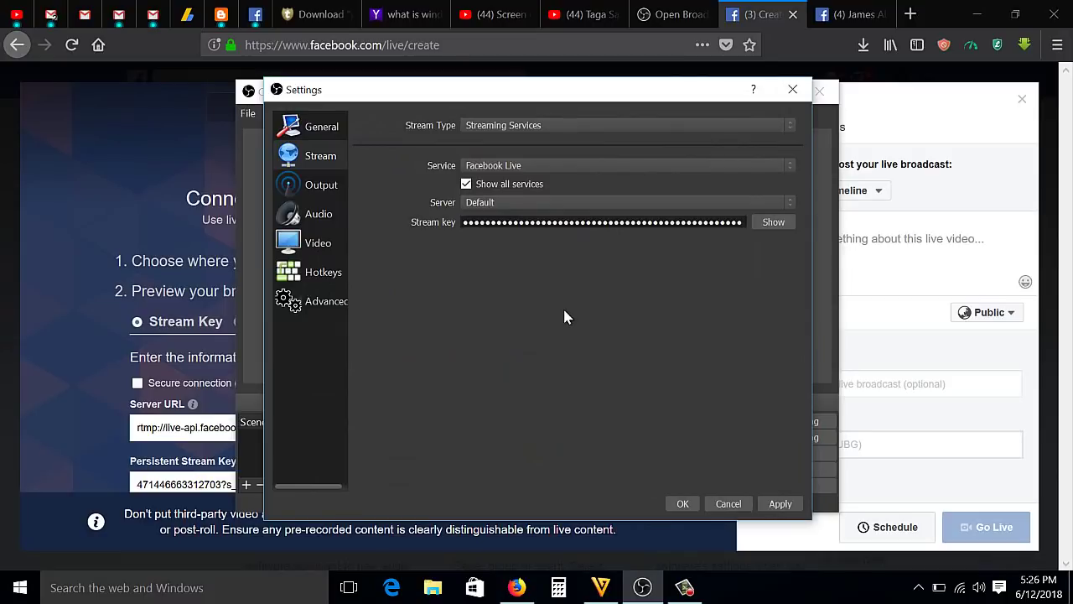
pyautogui.click(781, 505)
pyautogui.click(682, 504)
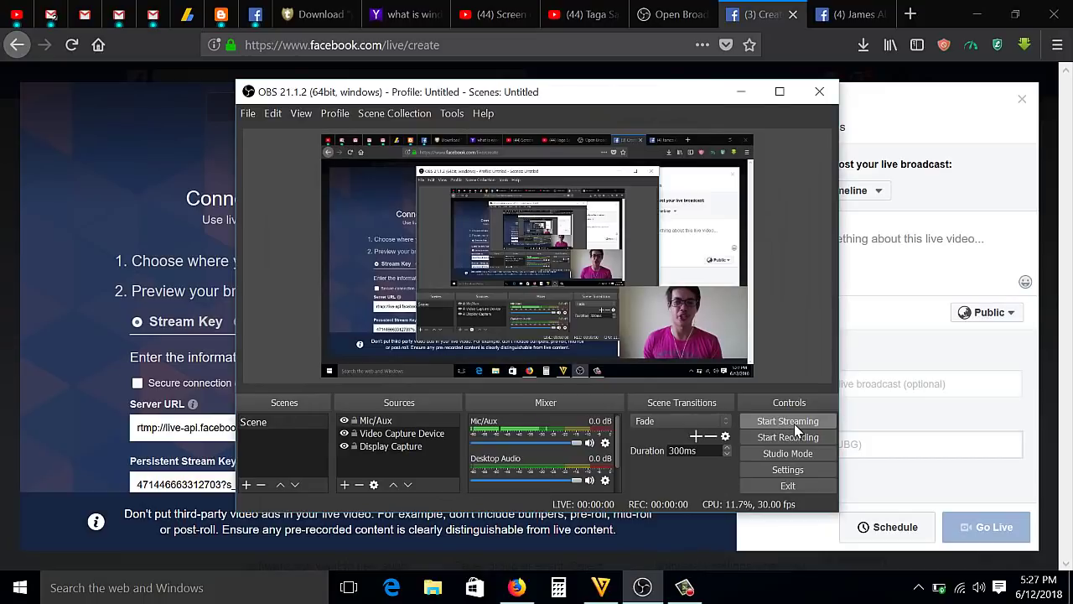
# - Start streaming to Facebook, then restore the OBS window and shift it slightly right
pyautogui.click(795, 426)
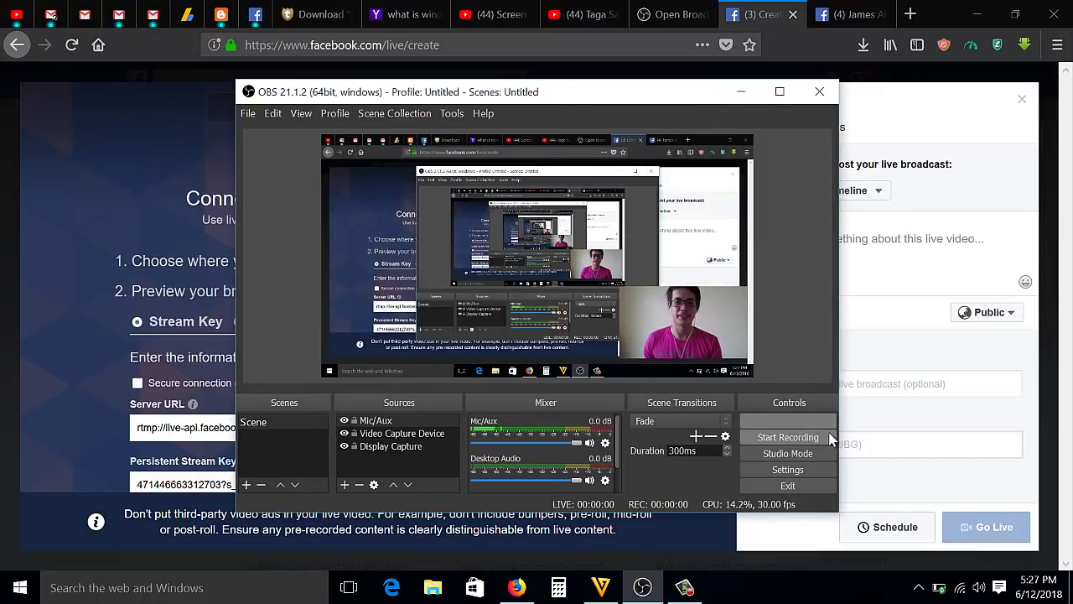
pyautogui.click(739, 94)
pyautogui.click(642, 587)
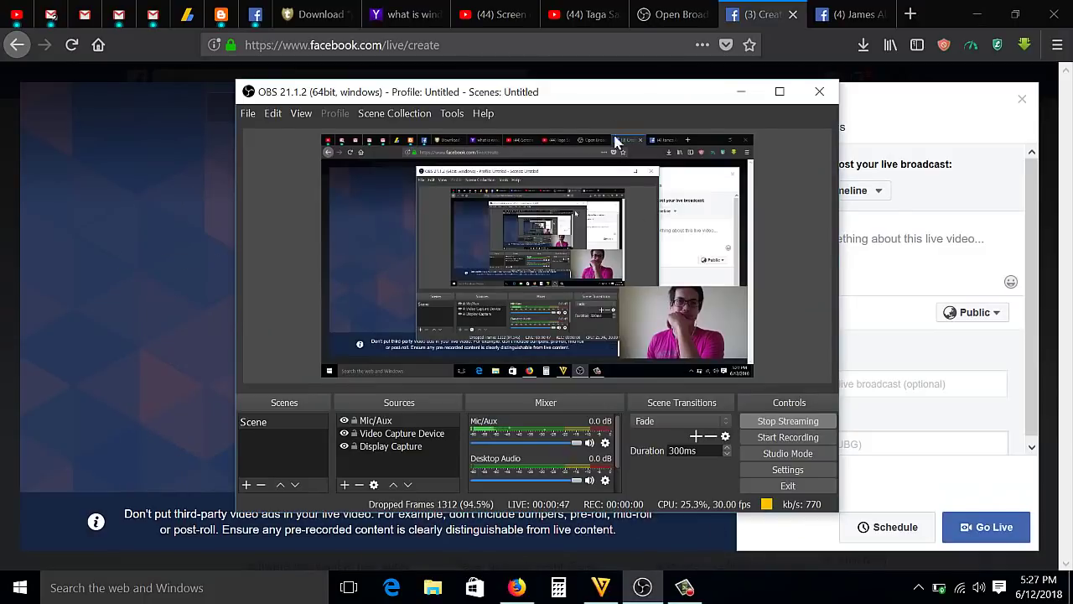
pyautogui.moveTo(649, 103); pyautogui.dragTo(666, 175)
# - Keep the broadcast posted to your timeline with a Public audience, then click Go Live
pyautogui.click(799, 164)
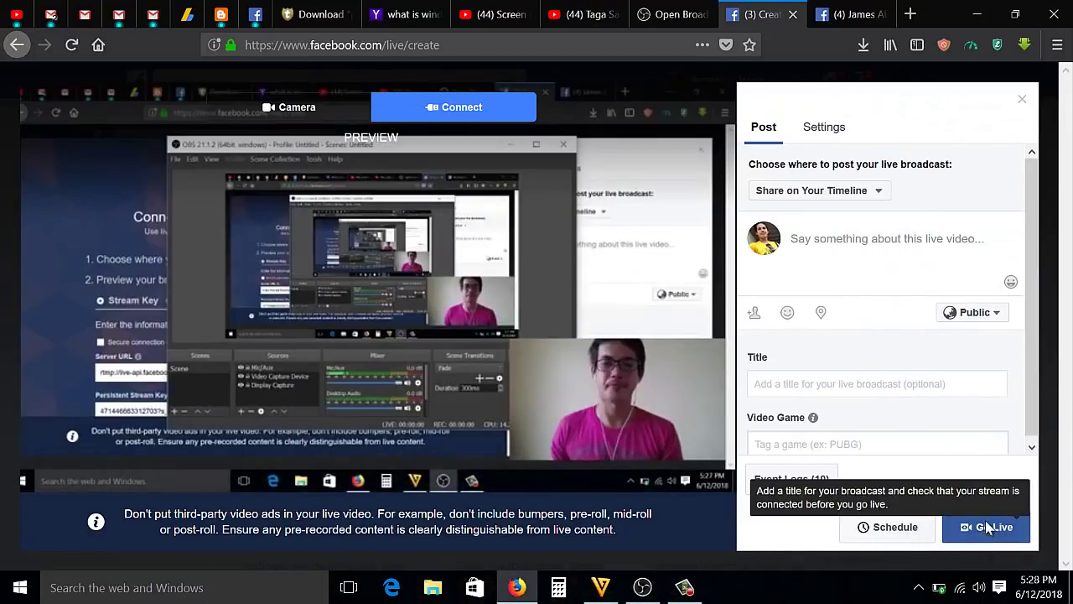
pyautogui.click(875, 193)
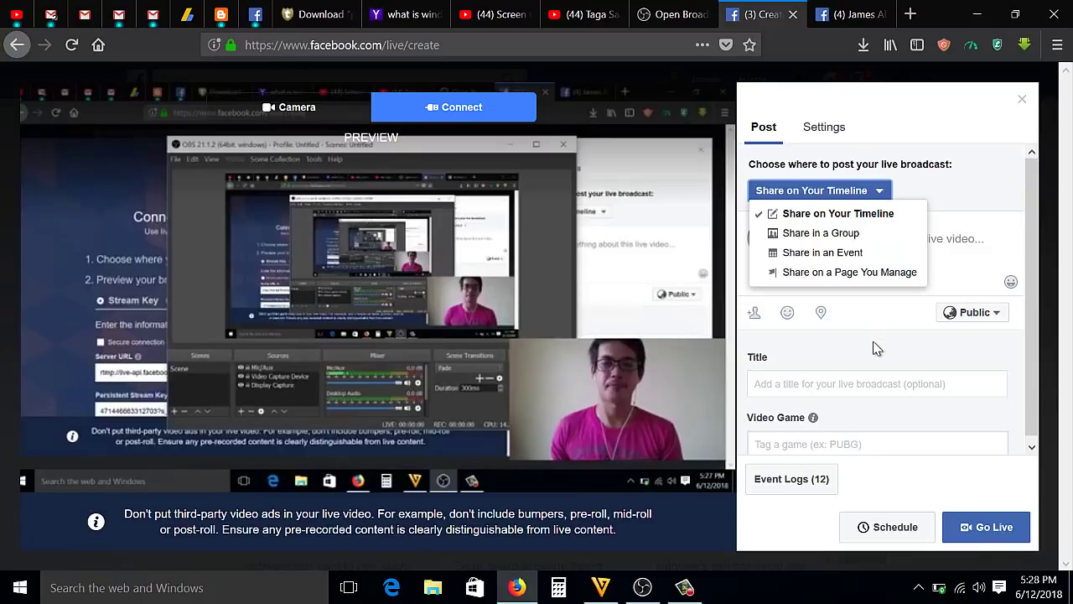
pyautogui.click(981, 186)
pyautogui.click(988, 314)
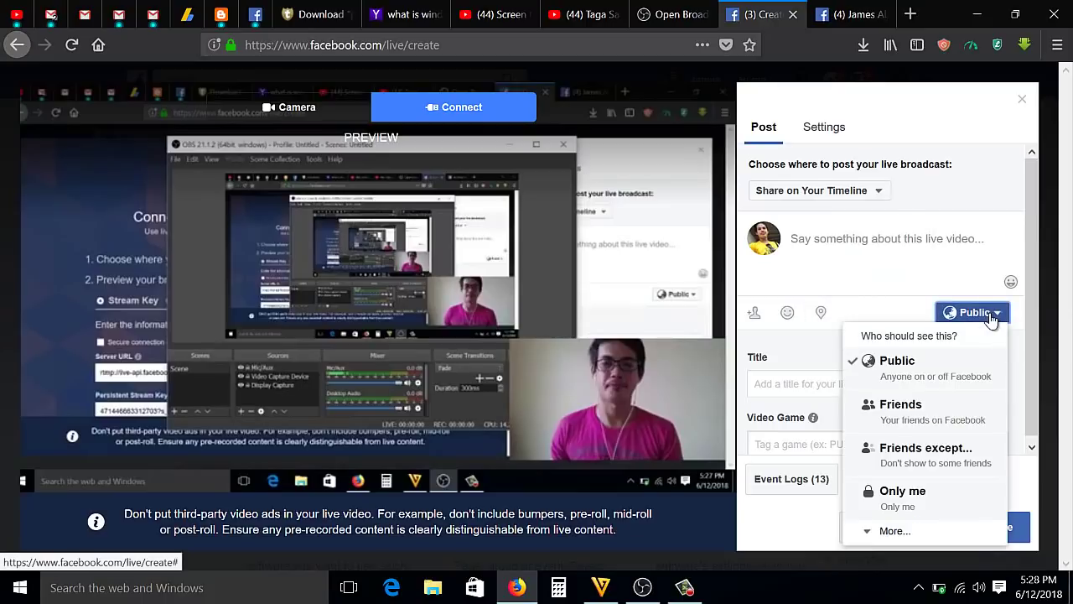
pyautogui.click(905, 311)
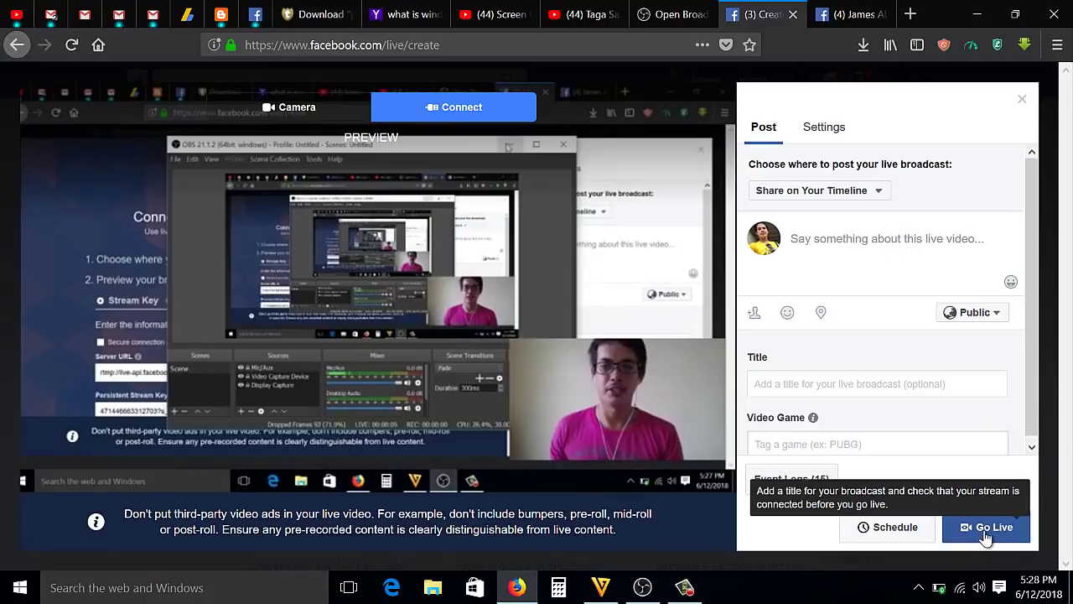
pyautogui.click(986, 530)
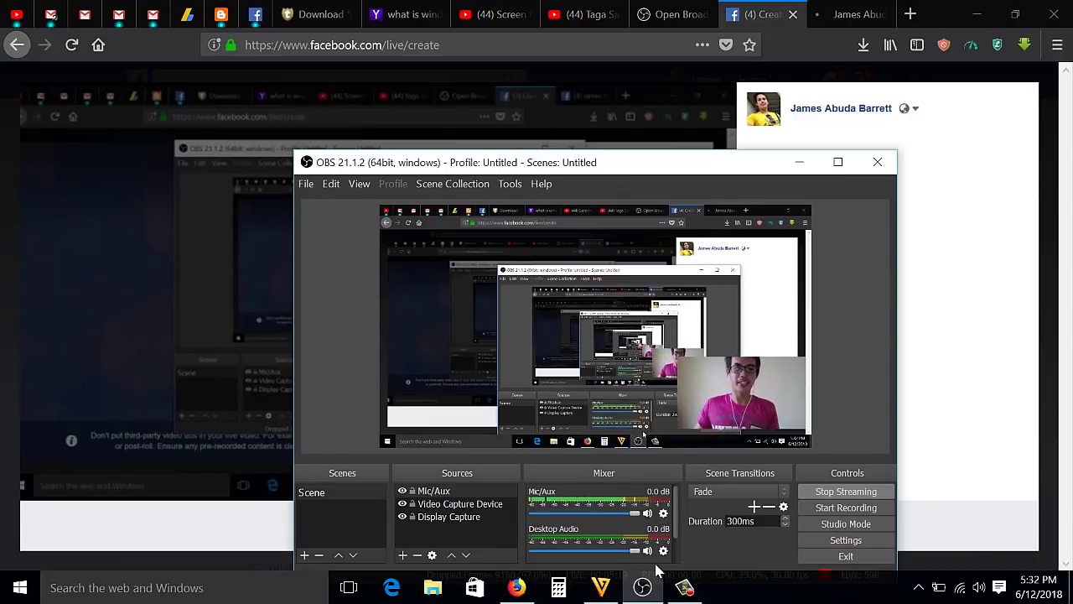
# - Drag the streaming OBS window up and to the left
pyautogui.moveTo(693, 164); pyautogui.dragTo(593, 89)
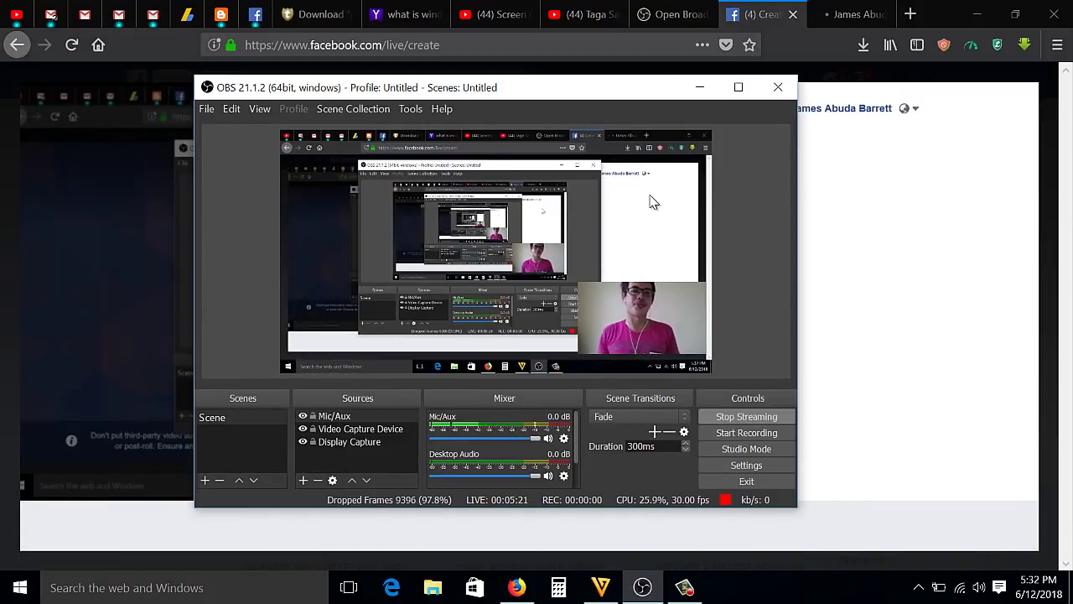
# - Minimise OBS and then Firefox to reveal the Windows desktop
pyautogui.click(697, 90)
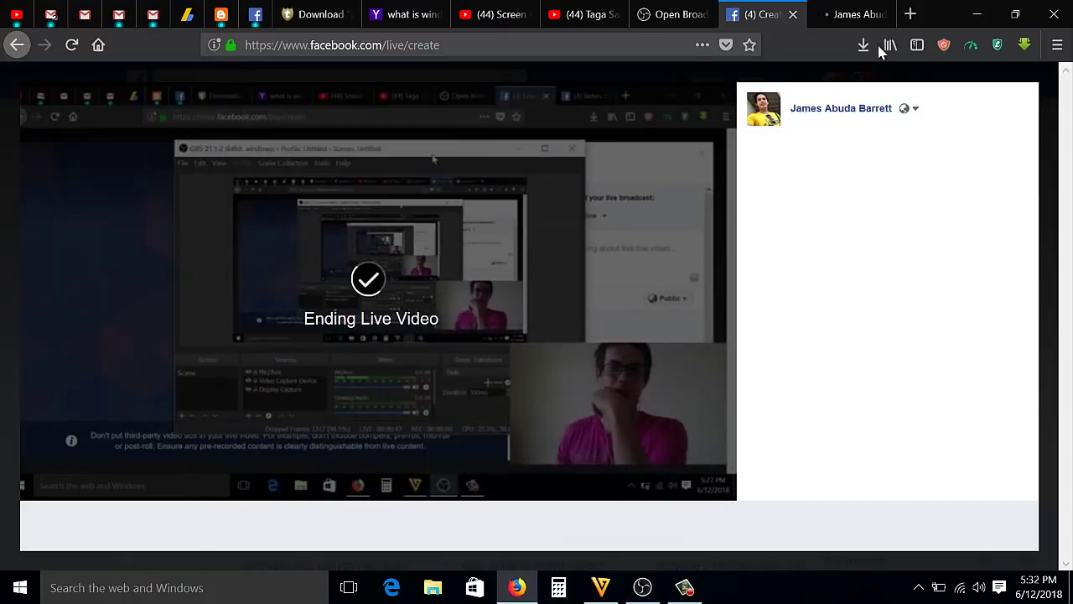
pyautogui.click(962, 17)
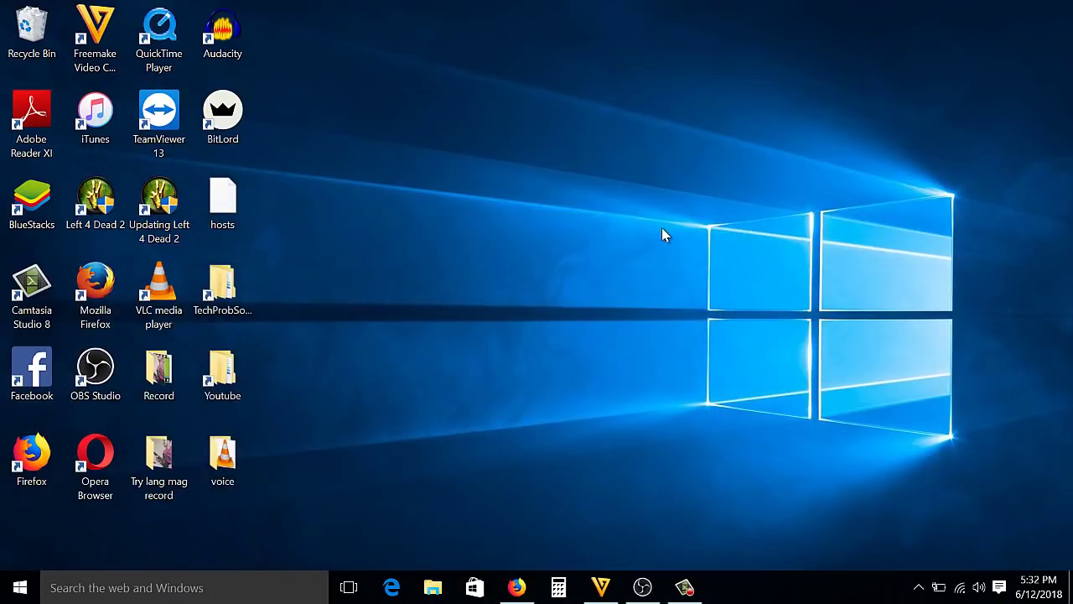